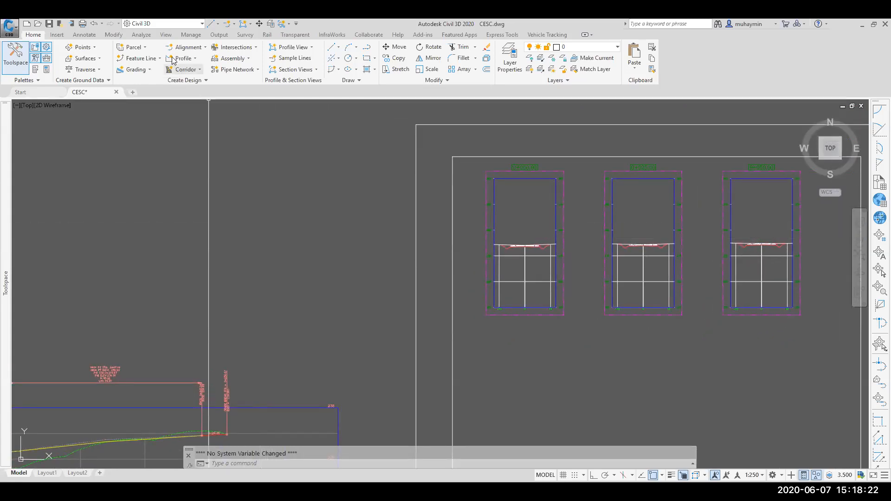
Step: Start Compute Materials for the CESC LANE alignment and the SL Collection sample line group
click(144, 37)
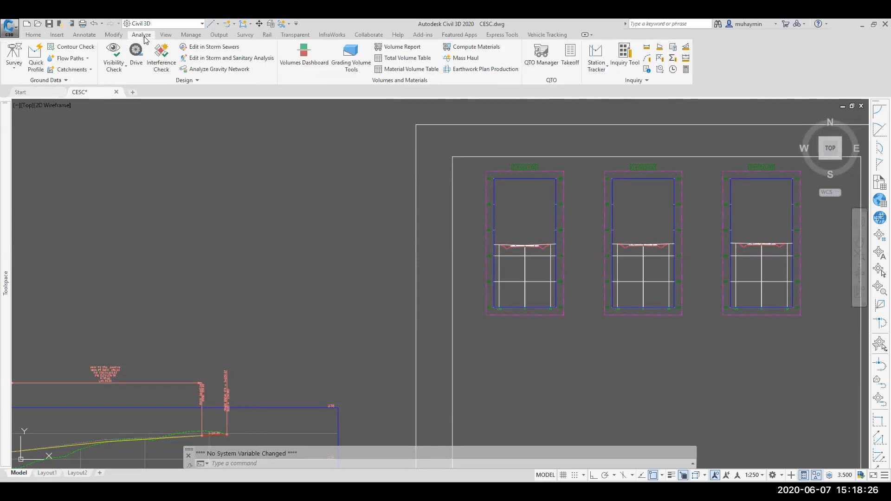
click(491, 49)
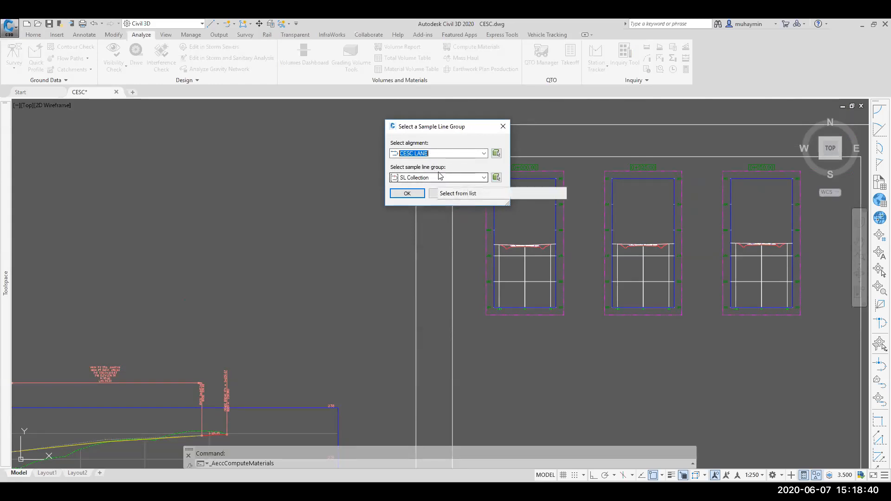
click(414, 196)
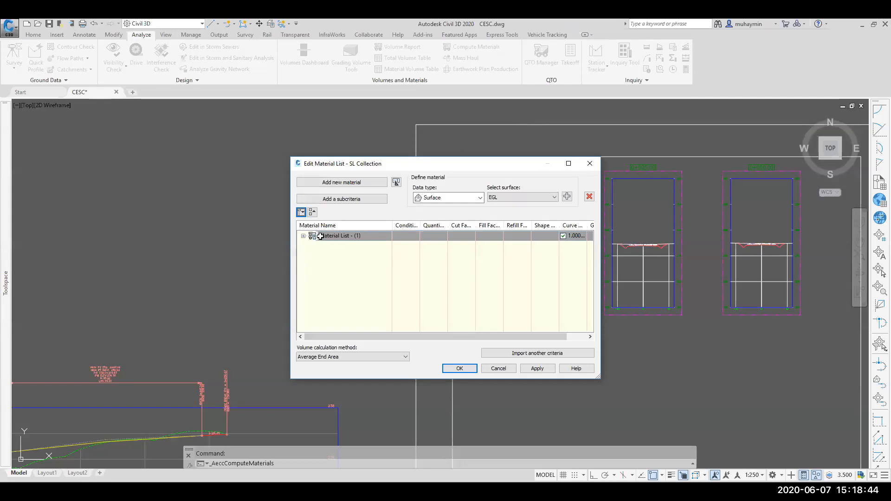
Step: Rename the existing material list to "Earthwork Cut & Fill"
click(304, 236)
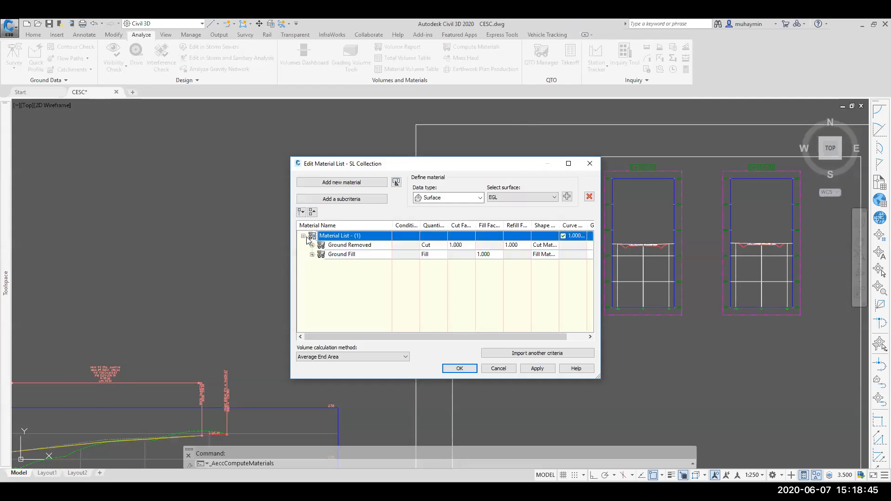
click(352, 236)
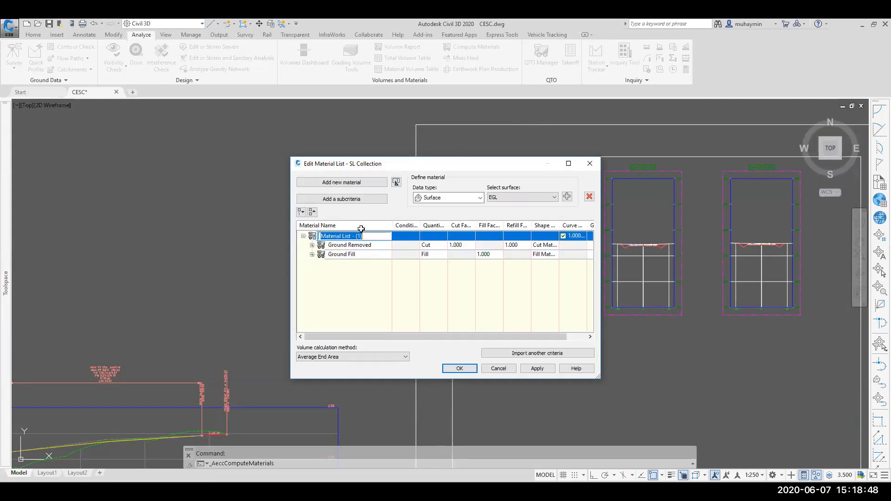
key(BackSpace)
text(Earthwork Cut & Fill)
key(Return)
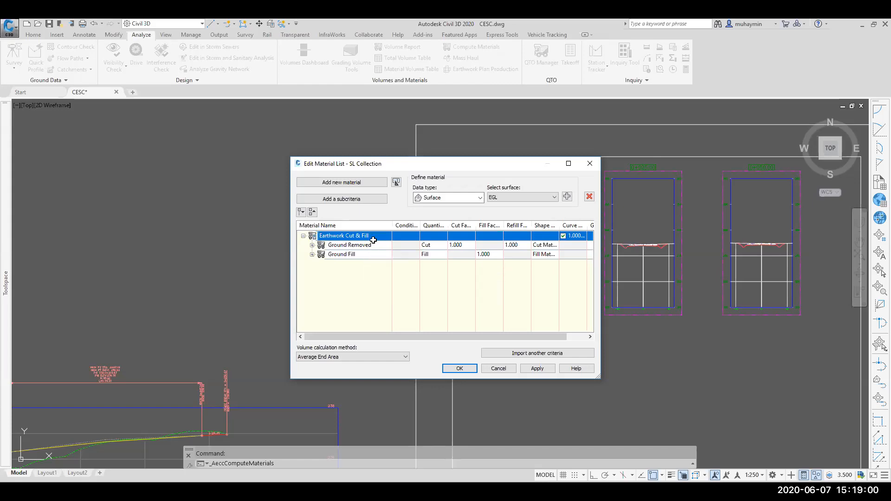
click(303, 236)
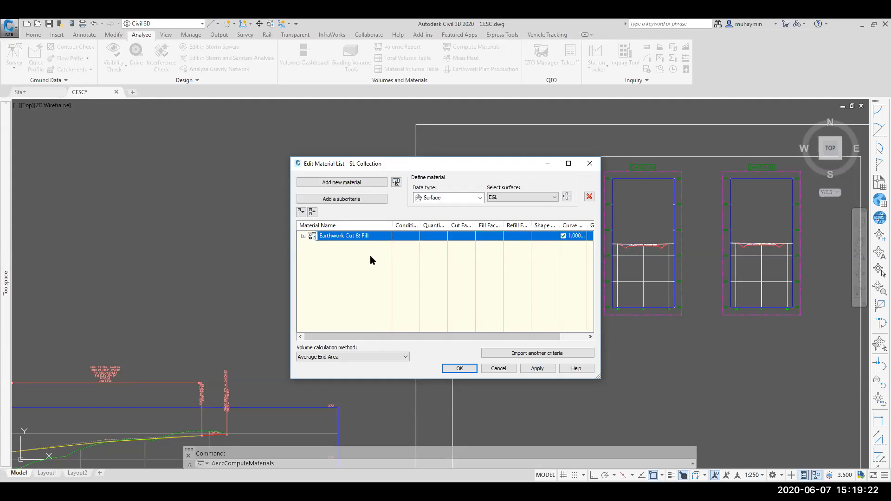
Step: Import another quantity takeoff criteria and start creating a new criteria from the selection
click(513, 353)
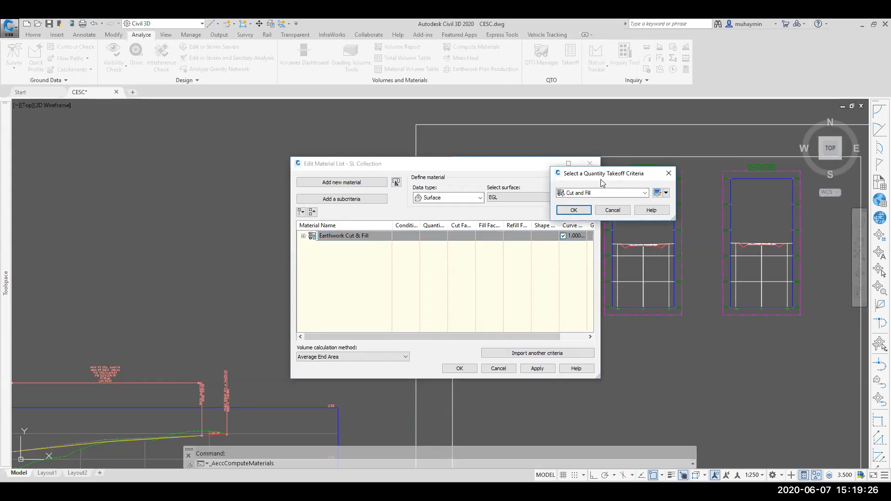
drag(600, 179, 402, 197)
click(411, 216)
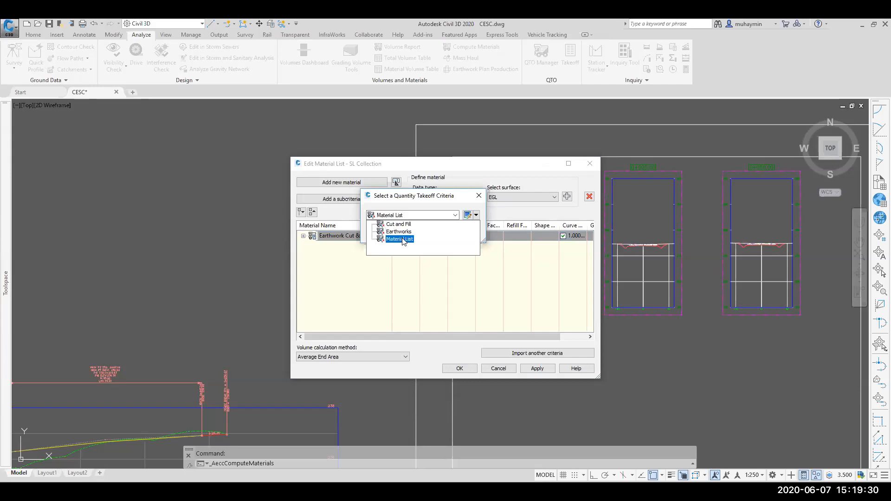
click(446, 206)
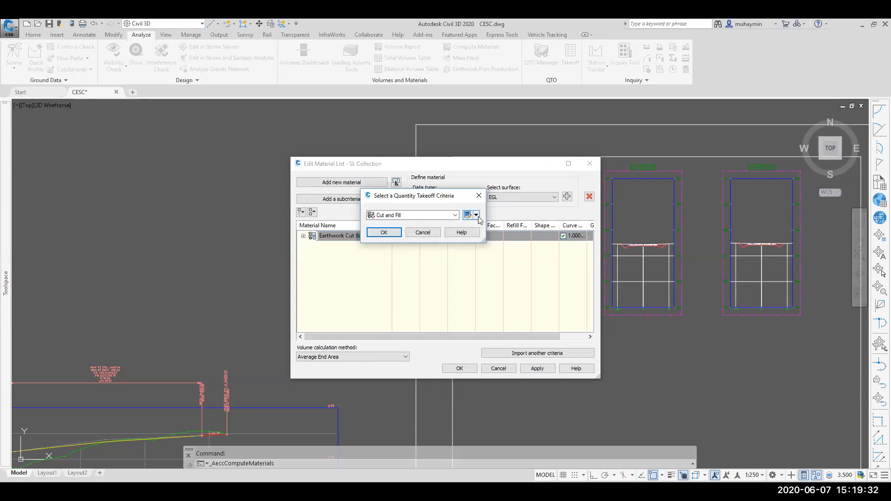
click(476, 215)
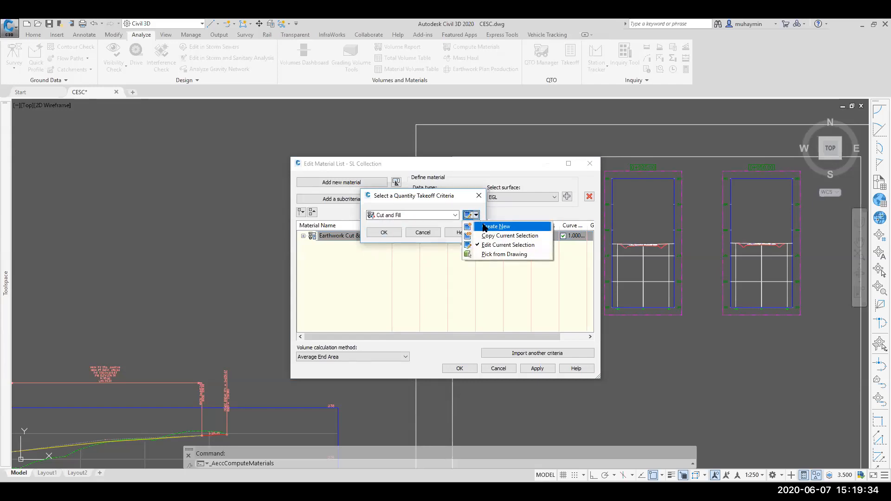
click(484, 227)
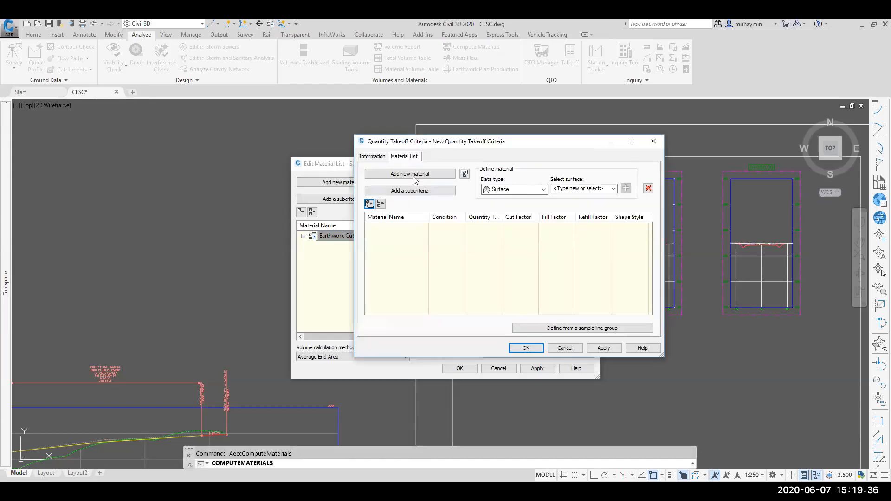
Step: Name the new quantity takeoff criteria "Corridor Material Volume"
click(377, 157)
drag(432, 181, 348, 180)
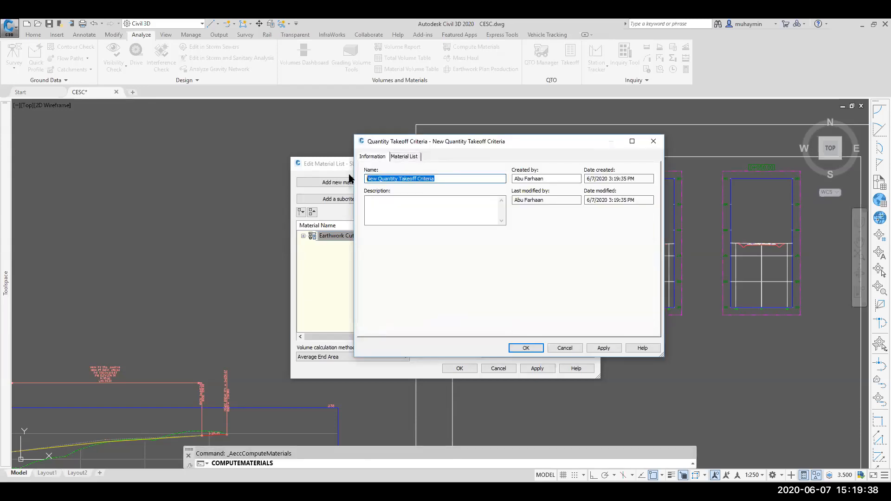
text(Corridor Matrerial)
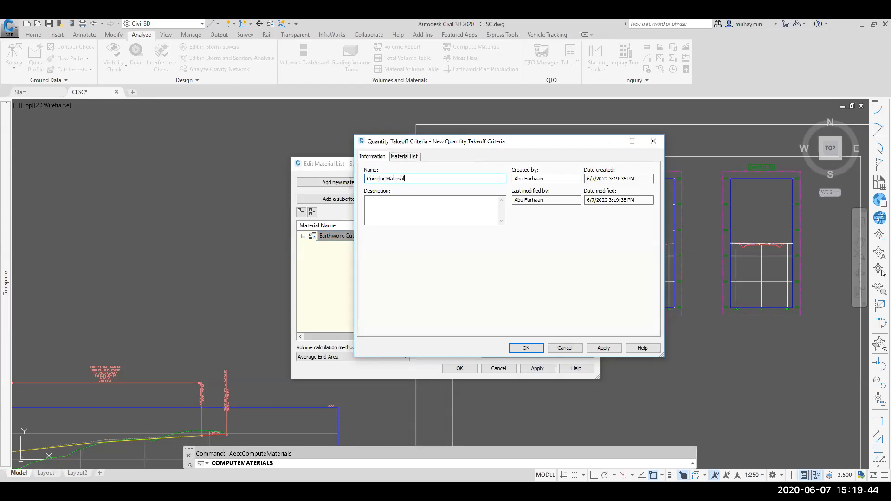
text( Cacculation)
key(BackSpace)
key(BackSpace)
key(BackSpace)
key(BackSpace)
key(BackSpace)
key(BackSpace)
text(Volume)
Step: Add a new material to the criteria and name it Asphalt
click(402, 158)
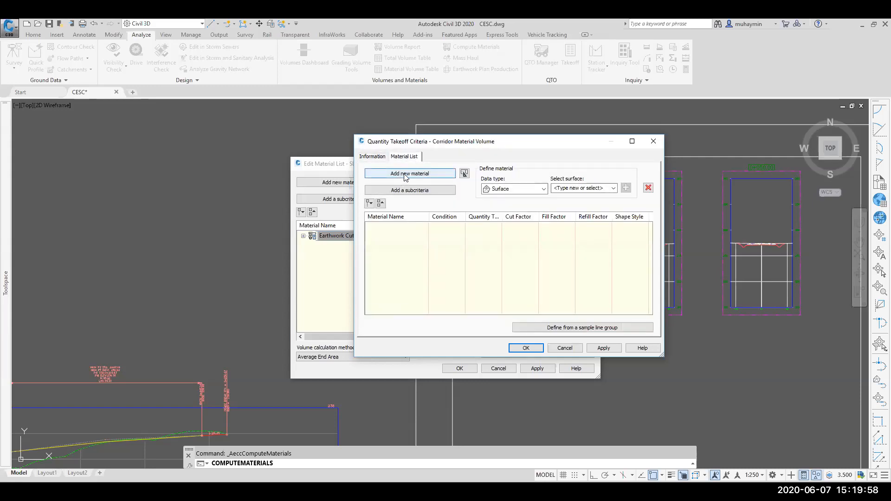
click(404, 174)
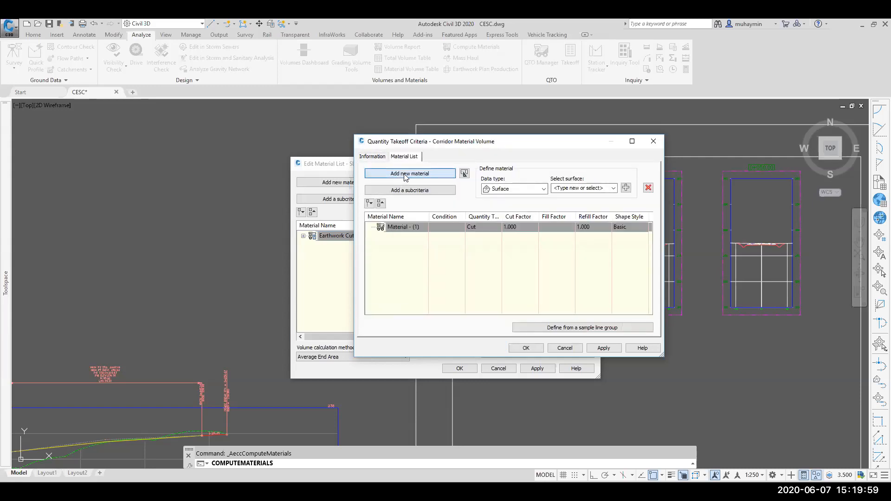
click(398, 229)
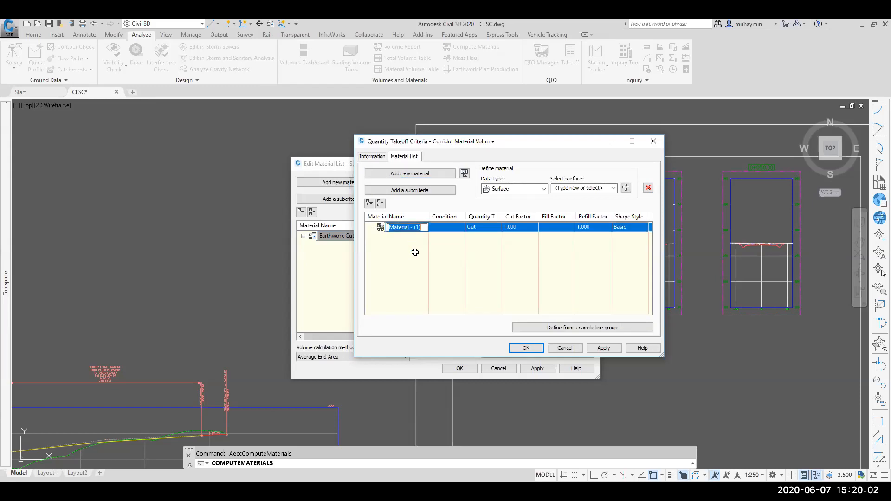
text(Asphalt)
key(Return)
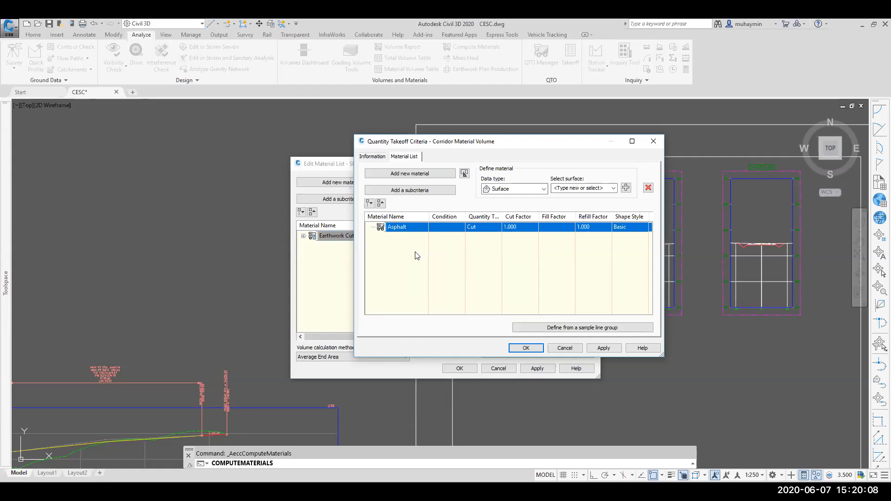
Step: Set the Asphalt material's quantity type to Structures
click(483, 228)
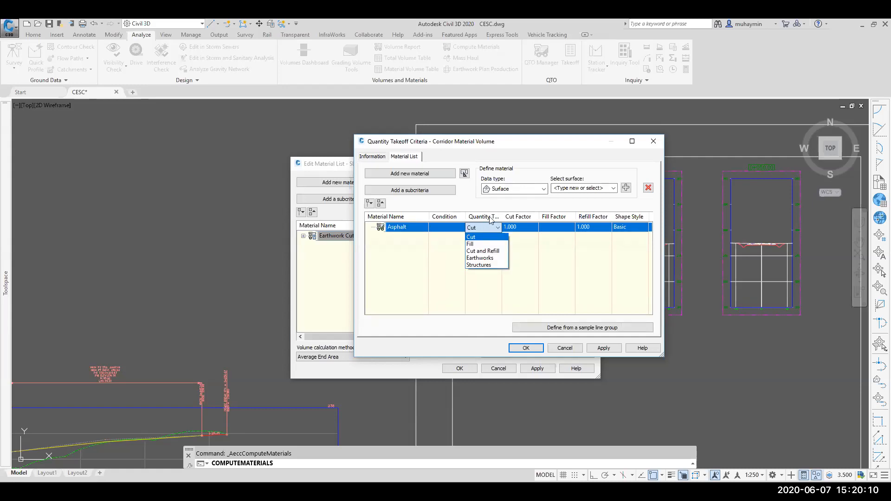
click(502, 216)
drag(501, 216, 522, 217)
click(501, 227)
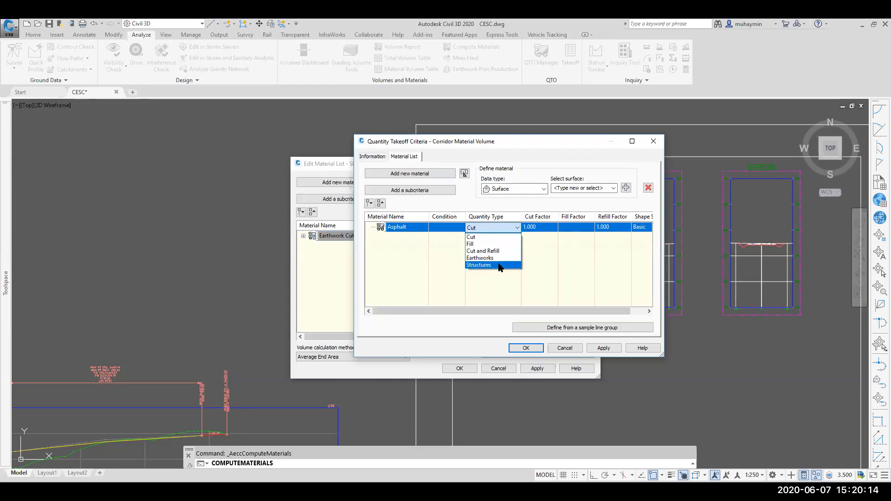
click(479, 265)
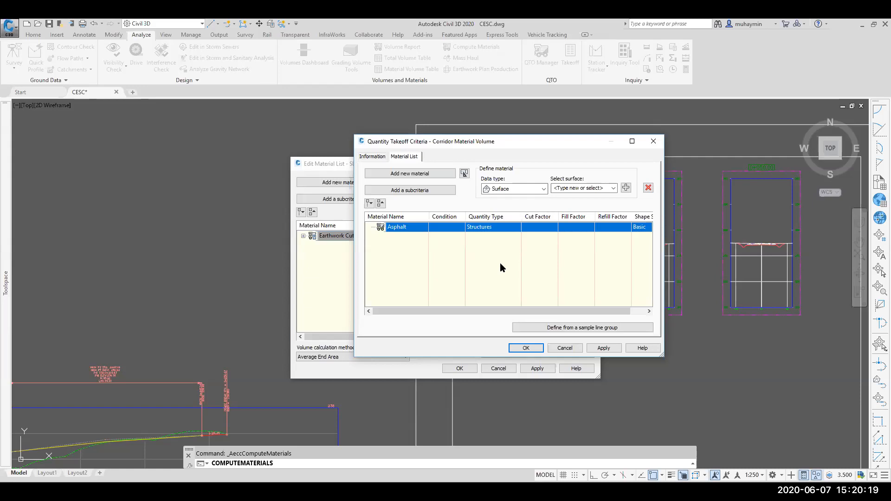
click(504, 227)
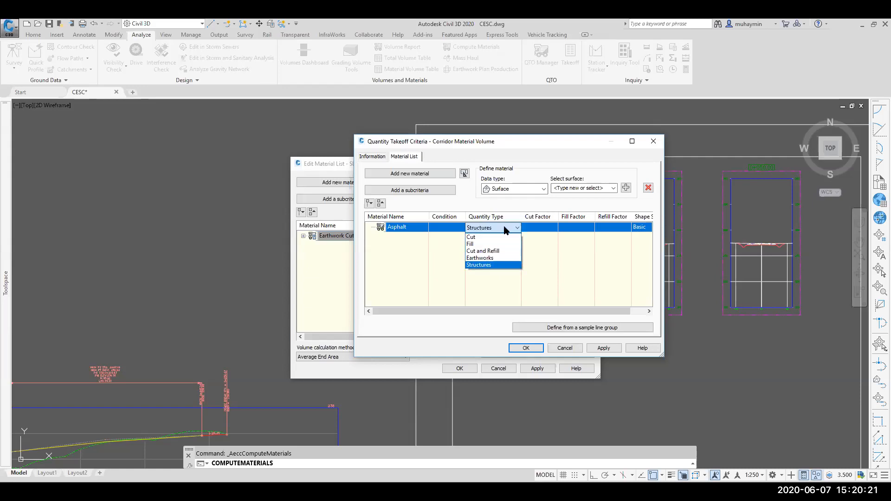
click(489, 267)
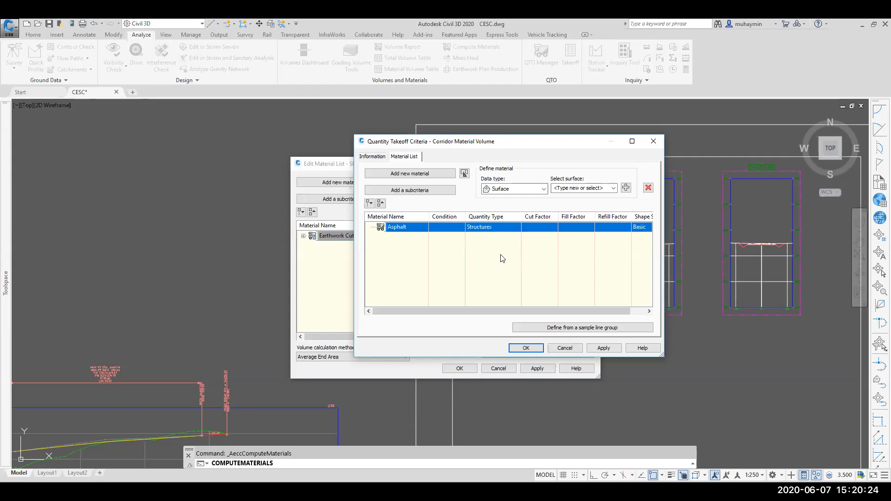
Step: Add the Pave1 corridor shape to the Asphalt material as its data
click(500, 188)
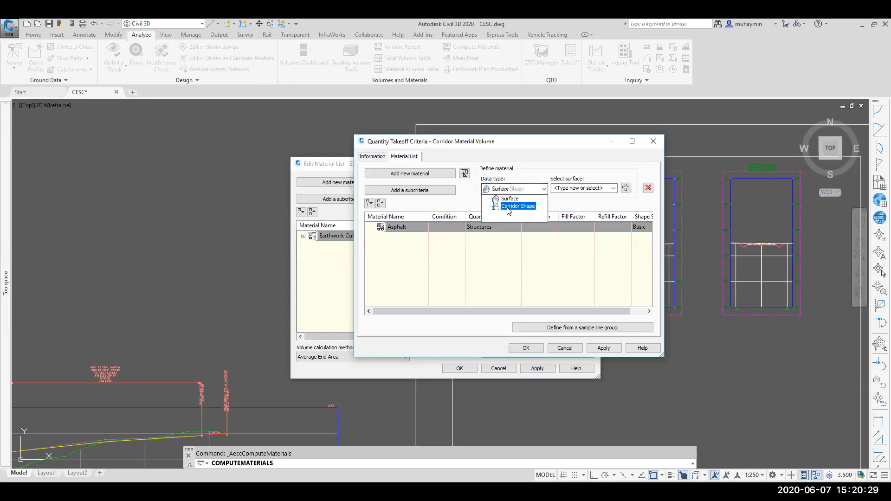
click(509, 206)
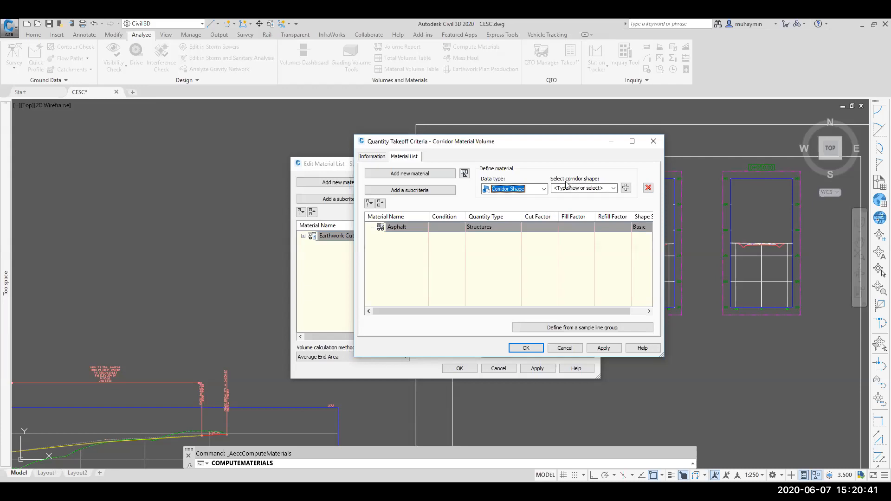
click(590, 187)
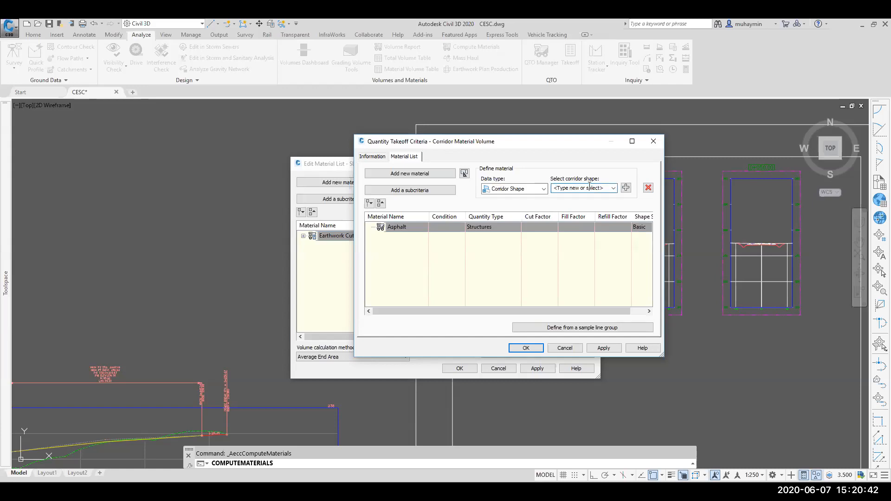
click(614, 189)
click(594, 202)
click(625, 187)
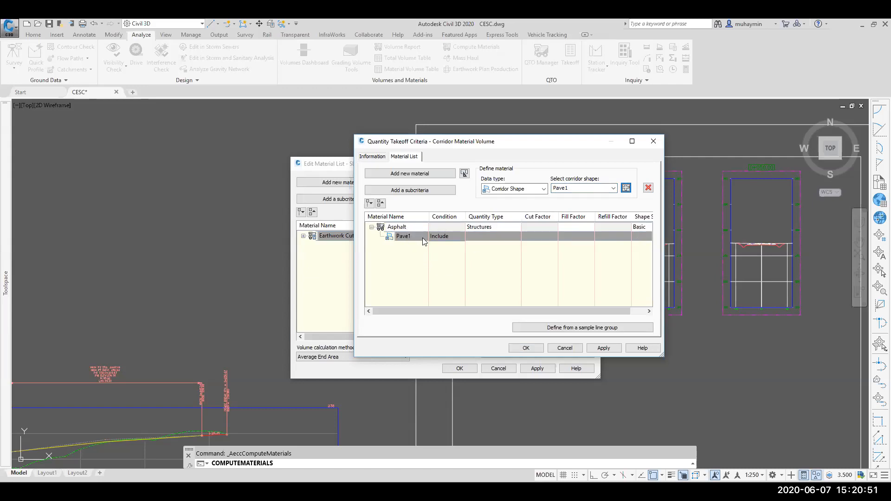
Step: Set the Asphalt material's shape style to Pave1
click(466, 309)
drag(466, 309, 510, 301)
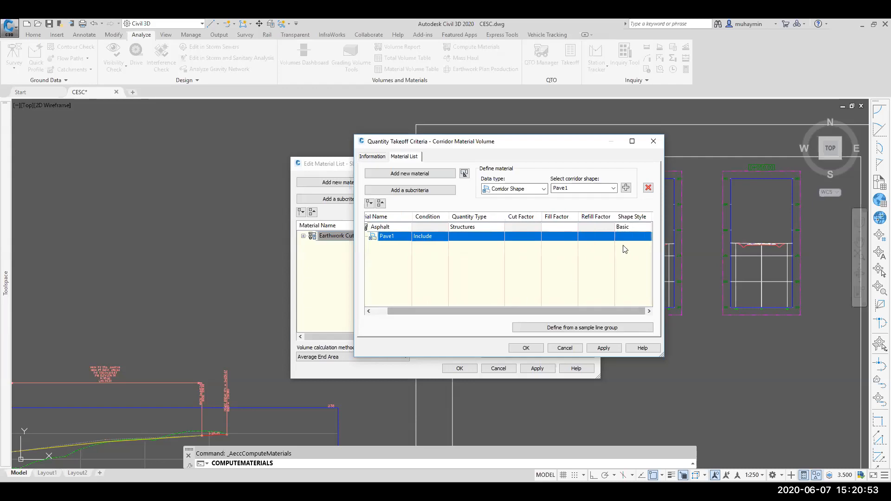
click(643, 227)
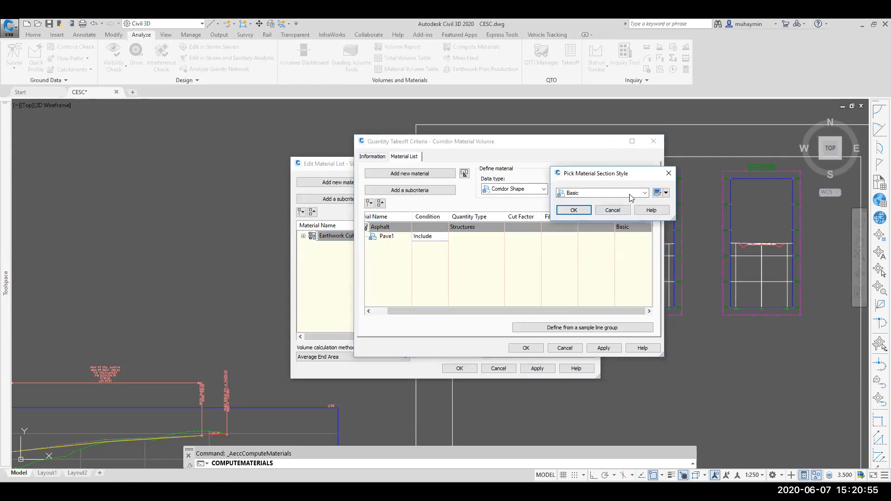
click(633, 194)
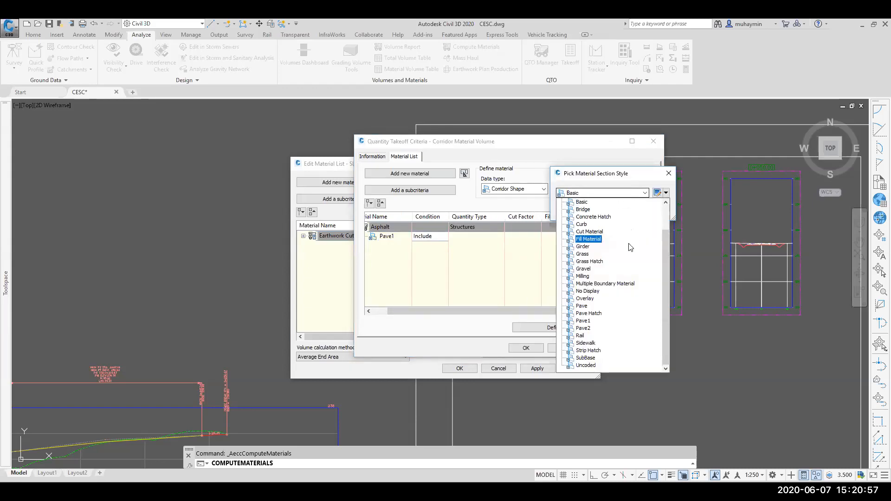
click(584, 320)
click(577, 207)
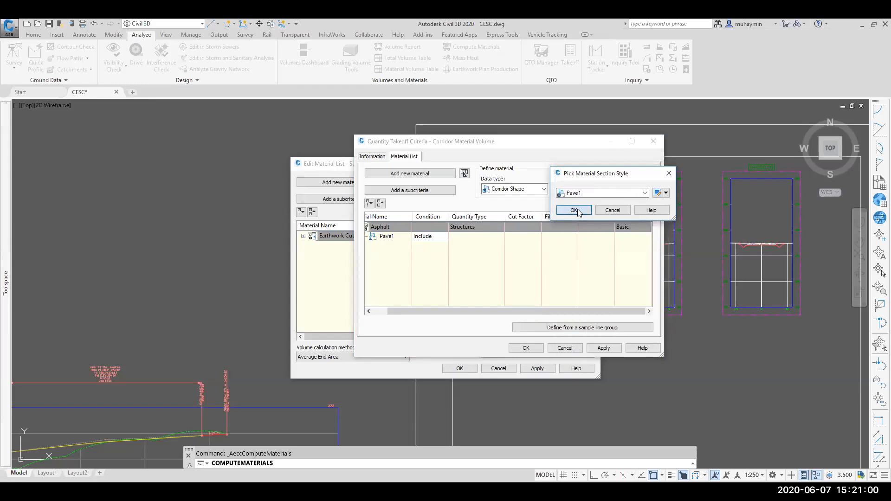
Step: Add a second material to the criteria and name it Binder
click(391, 238)
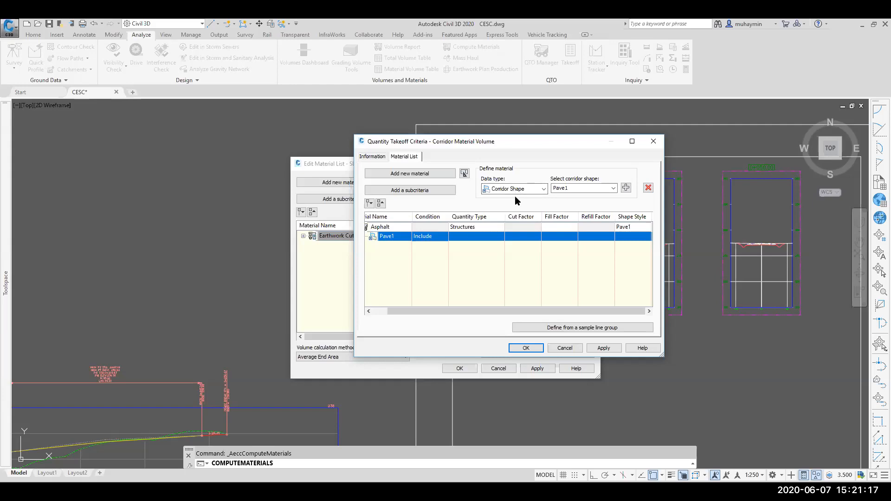
click(410, 173)
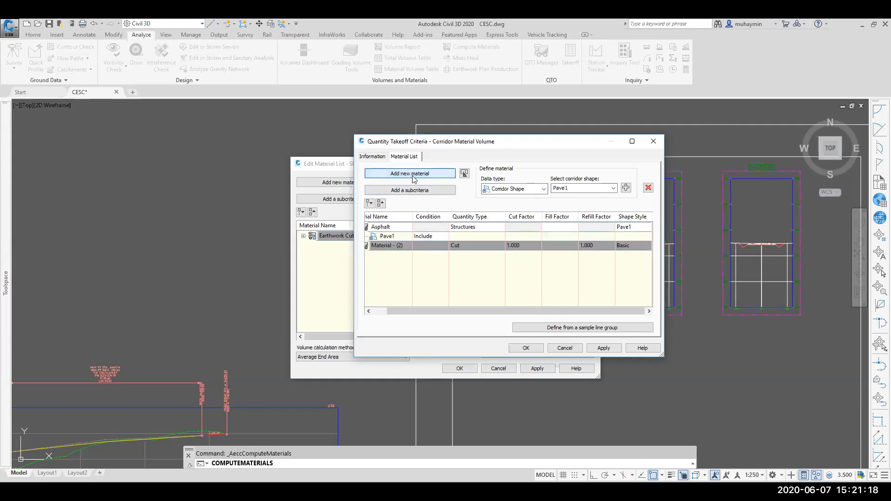
click(390, 245)
key(BackSpace)
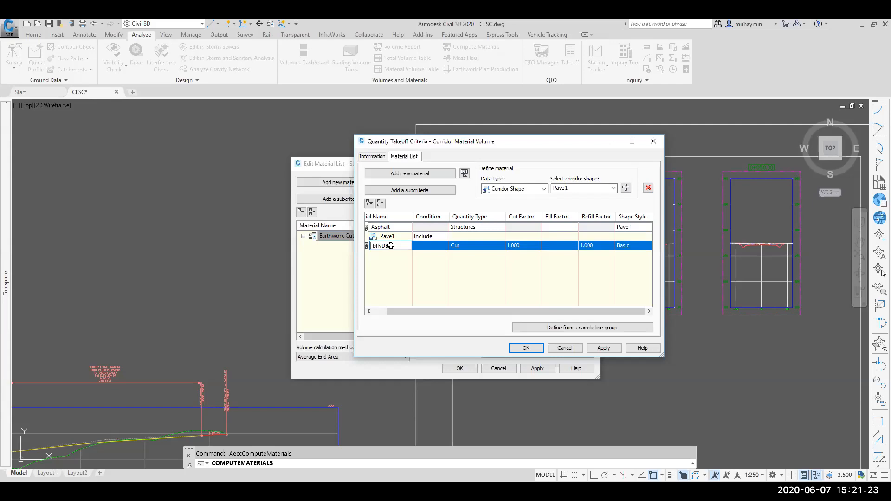
key(BackSpace)
key(BackSpace)
text(Binder)
key(Return)
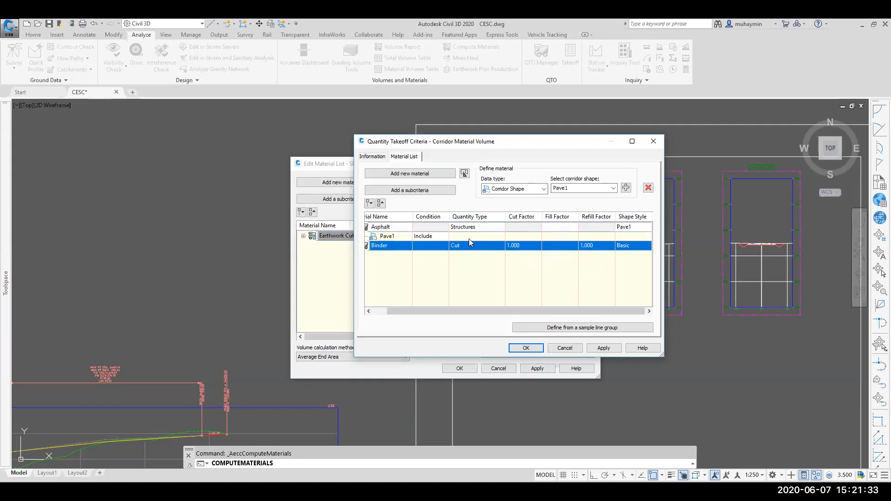
Step: Try to add the Pave2 corridor shape to the Binder material
click(613, 189)
click(592, 209)
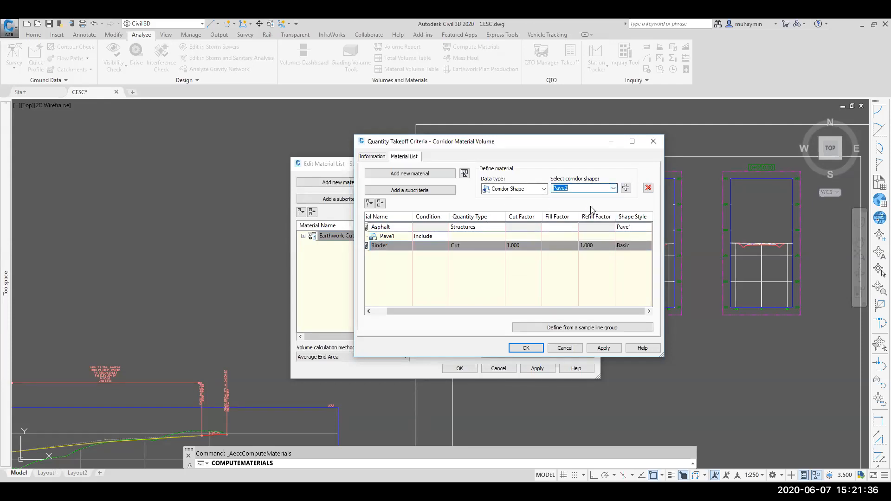
click(626, 188)
click(626, 187)
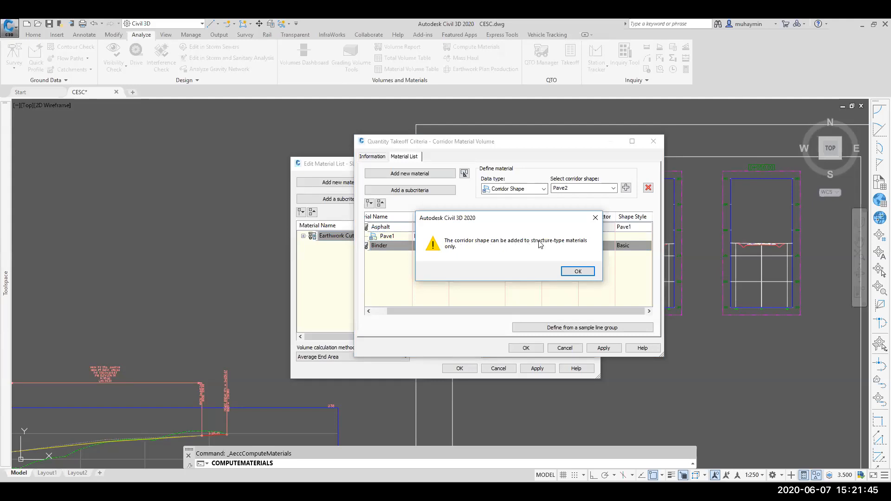
click(594, 223)
click(626, 188)
click(578, 271)
Step: Set the Binder material's quantity type to Structures and add the Pave2 corridor shape to it
click(473, 245)
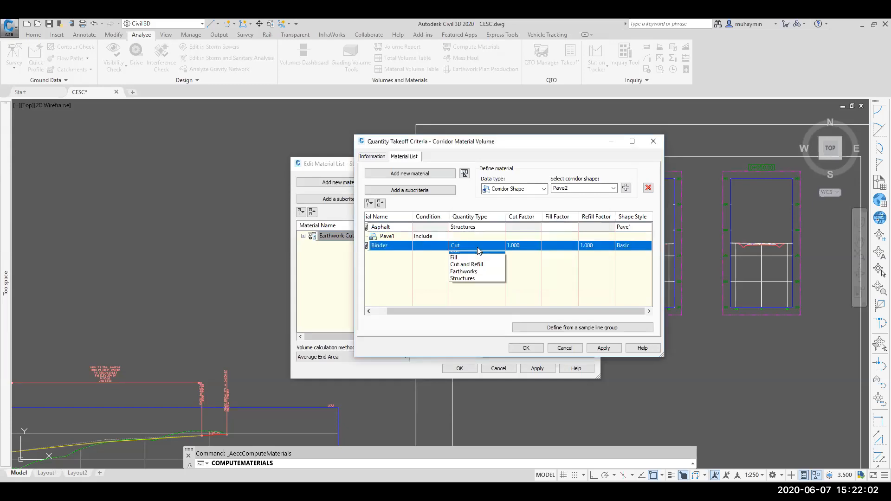
click(475, 282)
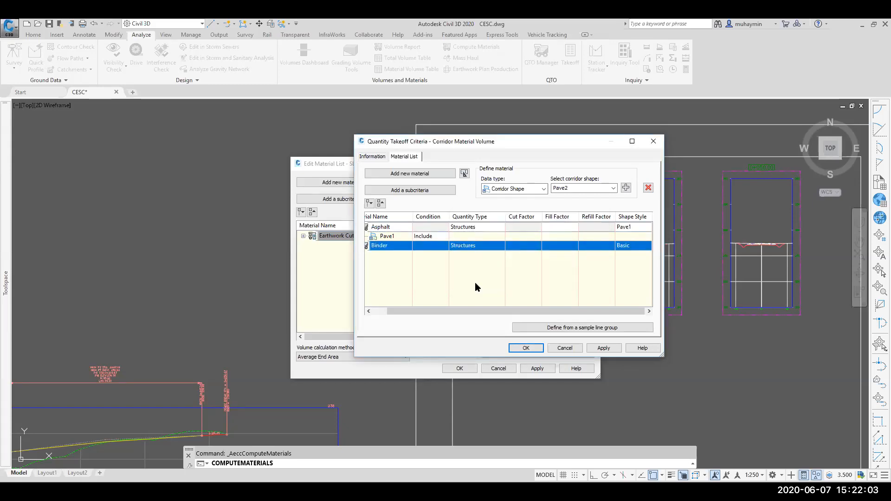
click(625, 188)
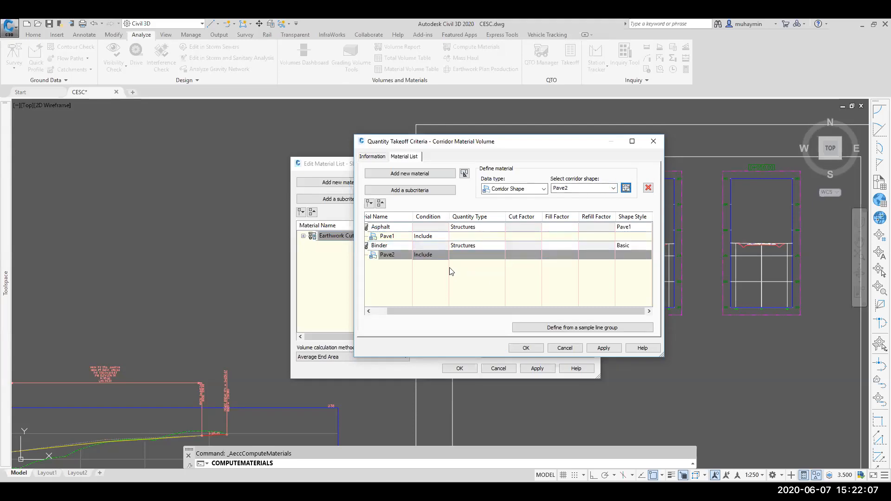
Step: Set the Binder material's shape style to Pave2
click(635, 247)
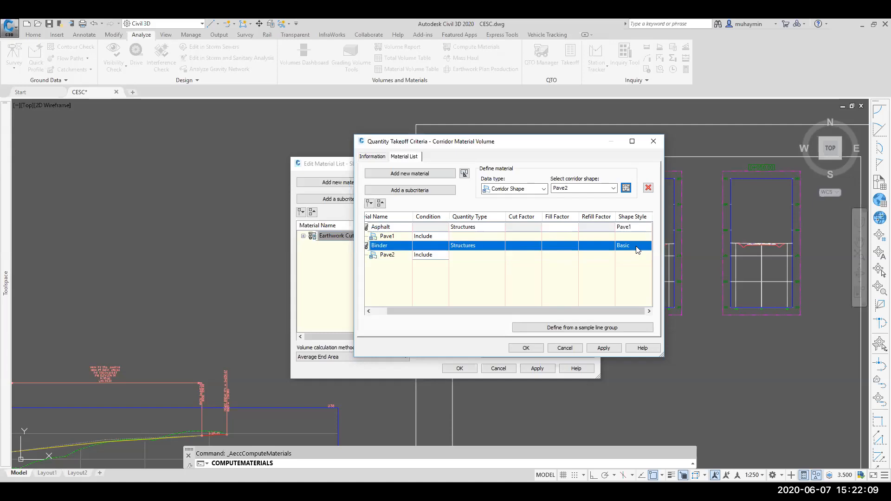
click(645, 192)
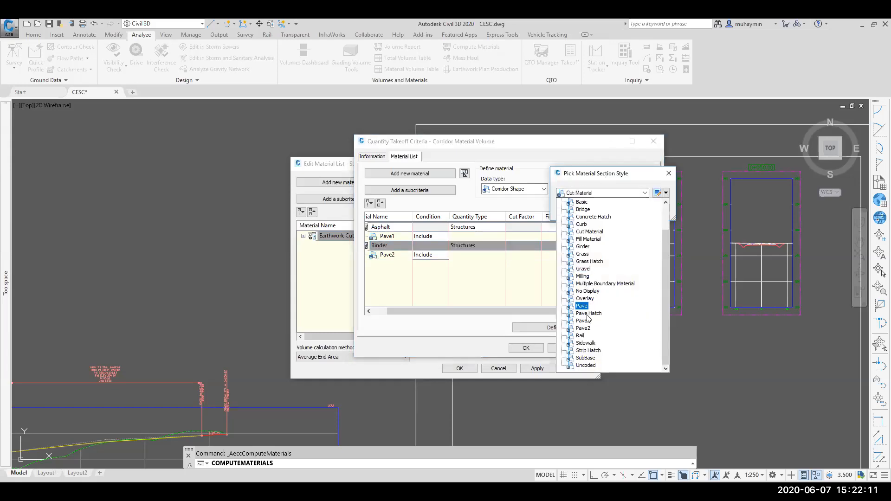
click(584, 329)
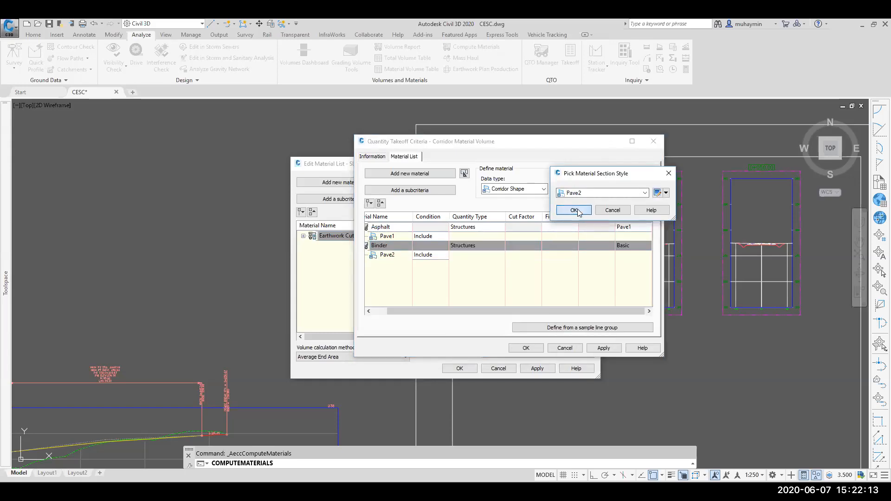
click(575, 210)
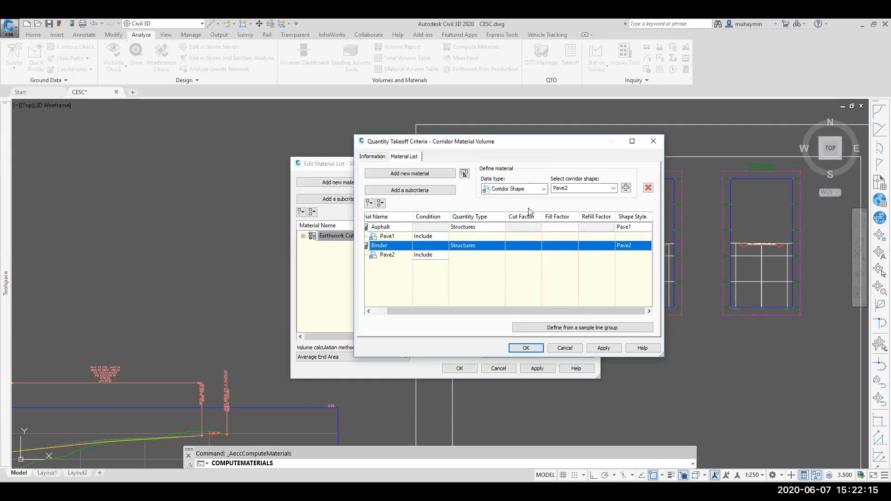
Step: Add a third material named Base with quantity type Structures
click(532, 196)
click(531, 193)
click(445, 173)
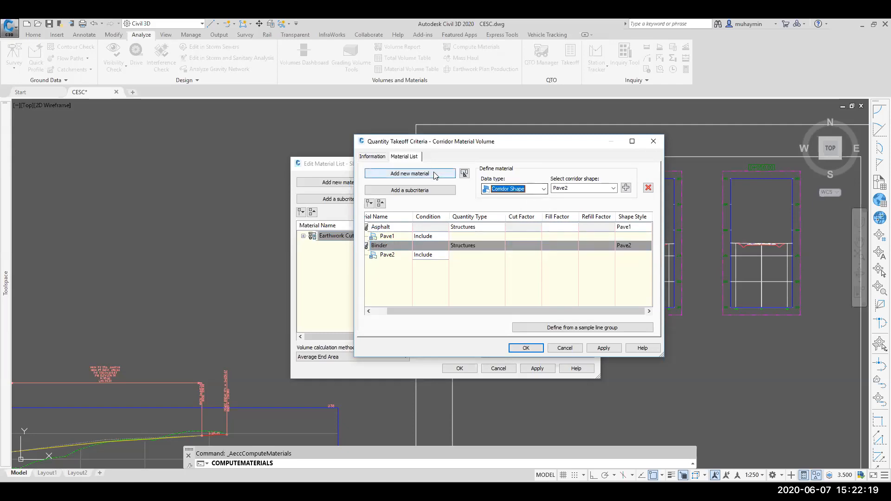
click(392, 264)
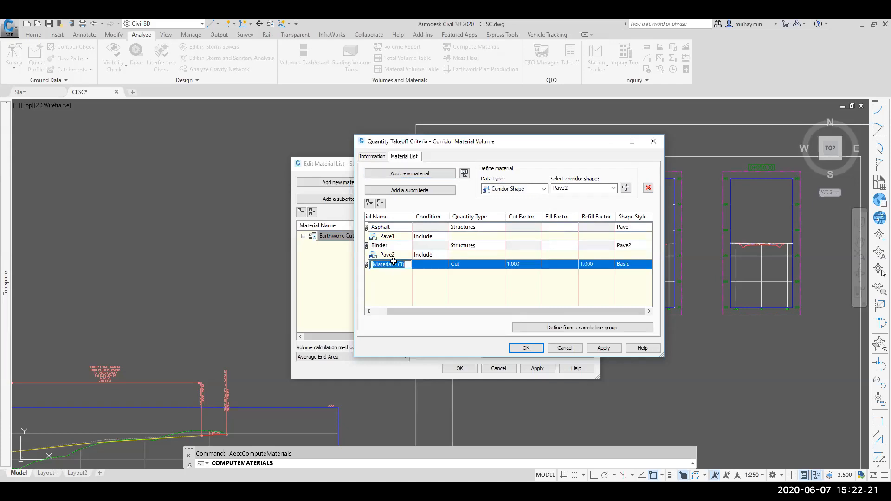
text(Base)
click(473, 264)
click(476, 302)
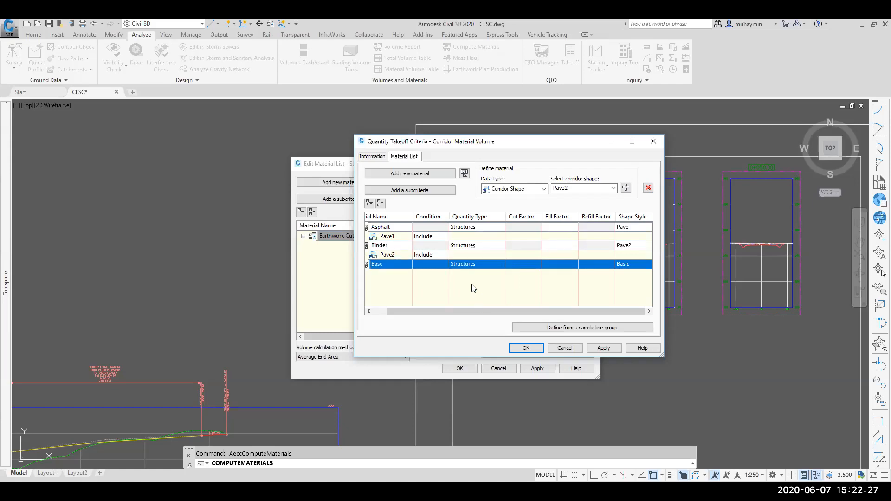
Step: Add the Base corridor shape to the Base material as its data
click(595, 189)
click(613, 188)
click(584, 221)
click(626, 188)
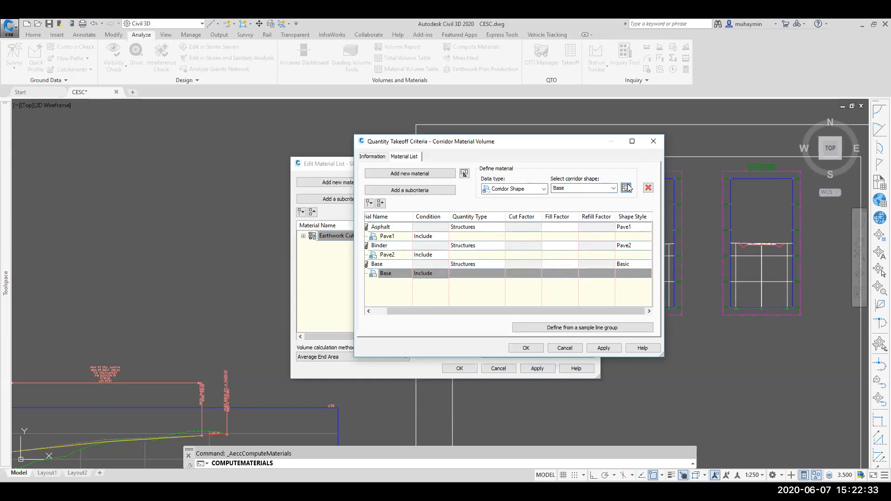
Step: Add a fourth material named Sub Base with quantity type Structures
click(426, 175)
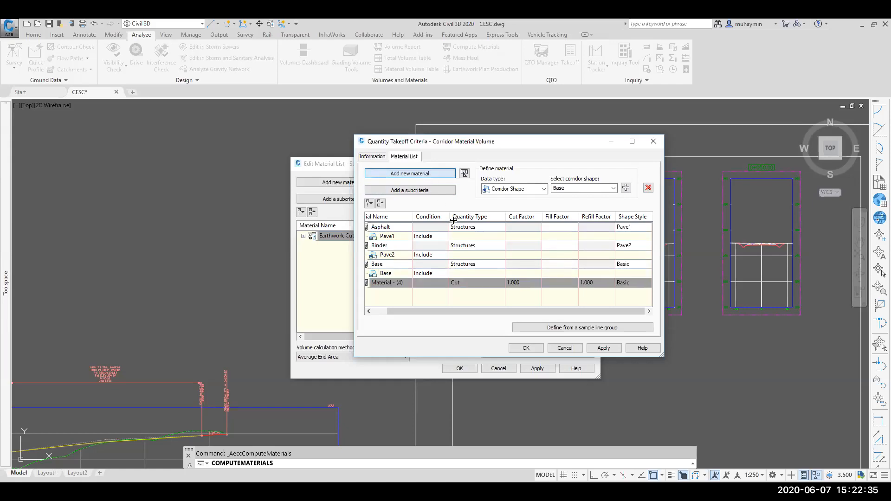
click(396, 284)
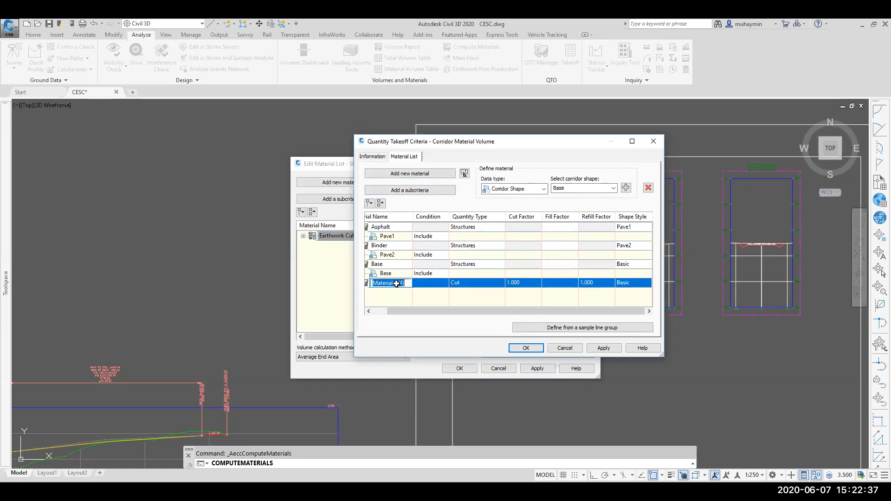
text(Sub B)
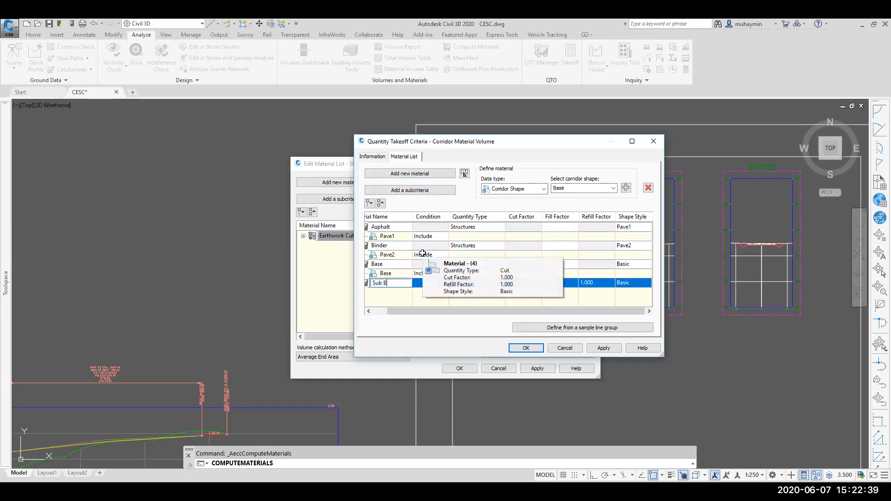
text(Ase)
key(BackSpace)
text(ase)
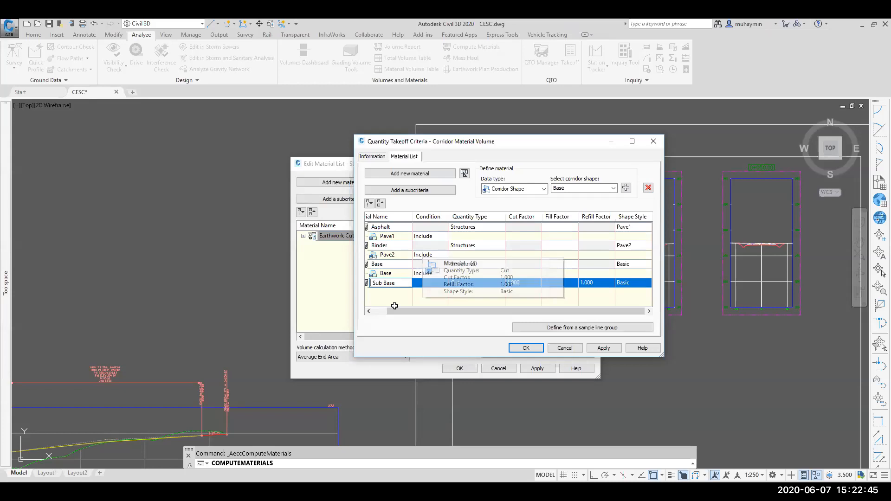
key(Return)
click(457, 283)
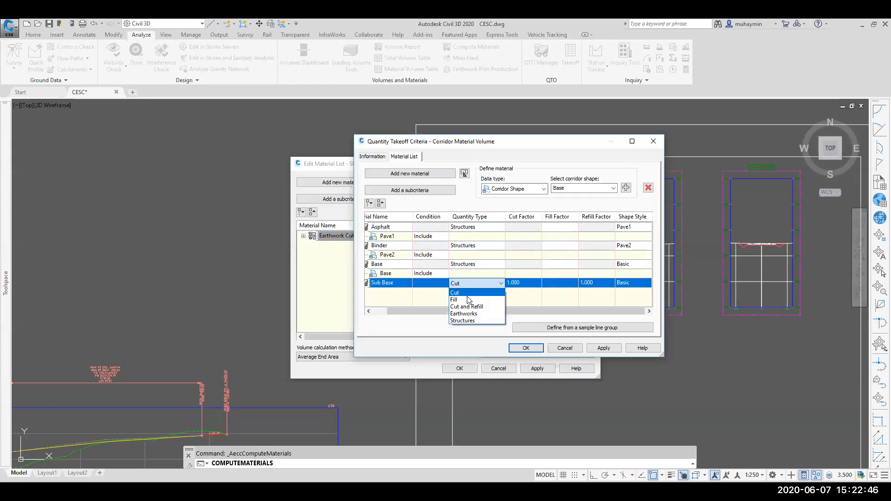
click(469, 321)
Step: Add the SubBase corridor shape to the Sub Base material as its data
click(592, 187)
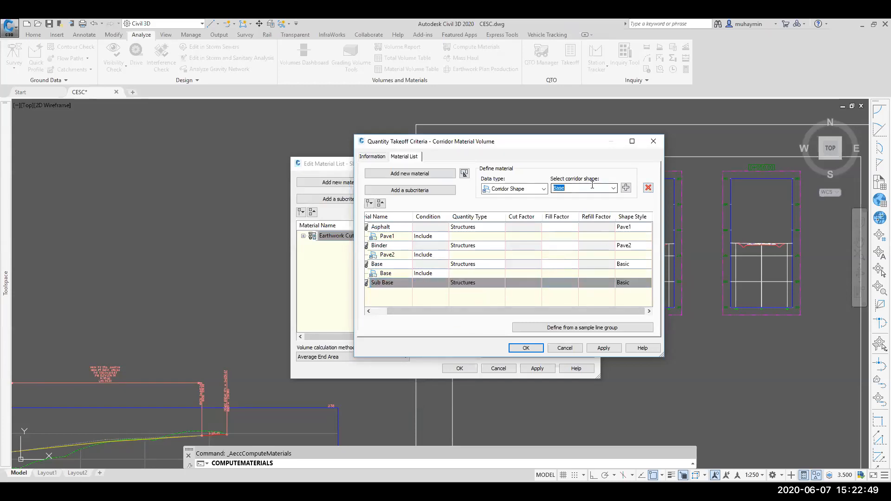
click(613, 189)
click(582, 219)
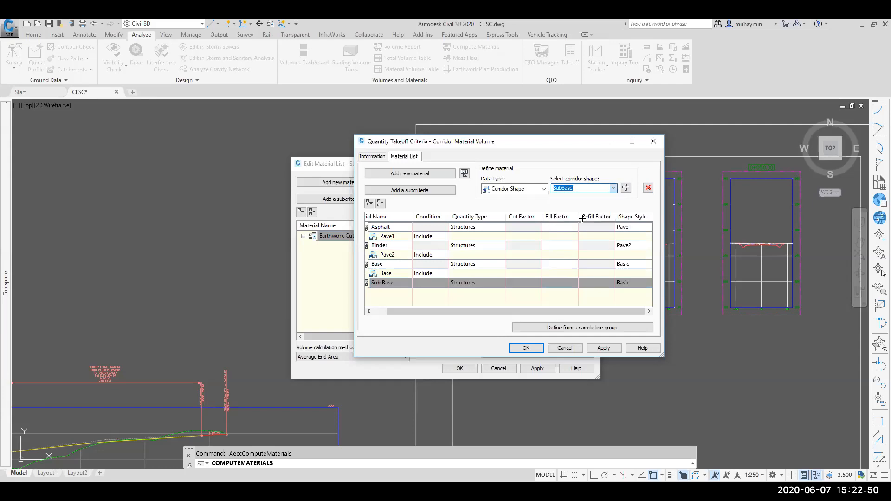
click(626, 188)
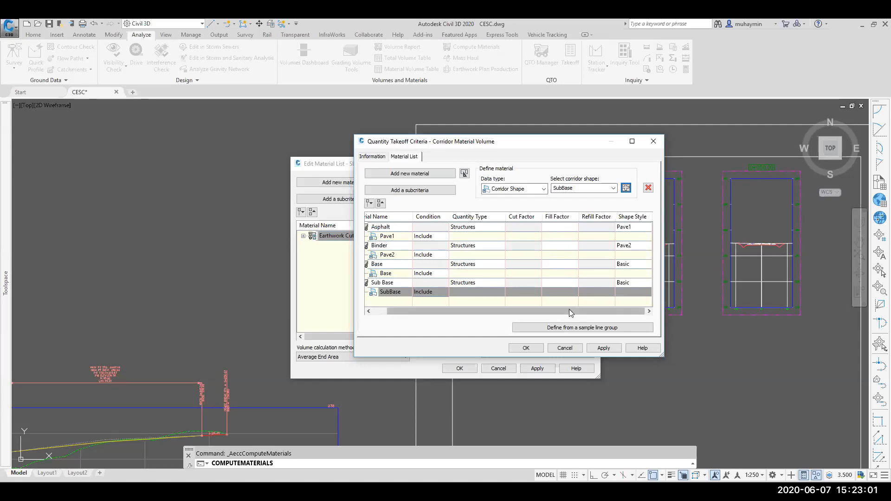
Step: Save the criteria and choose Corridor Material Volume as the quantity takeoff criteria to import
click(371, 157)
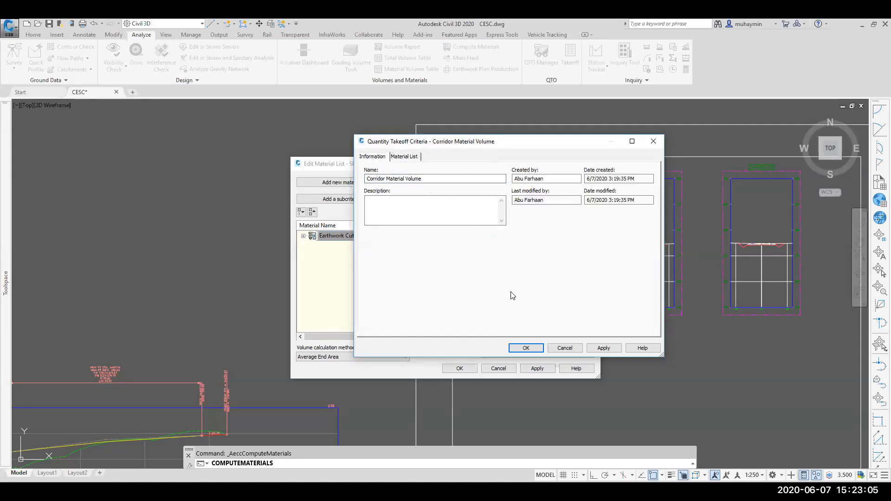
click(526, 348)
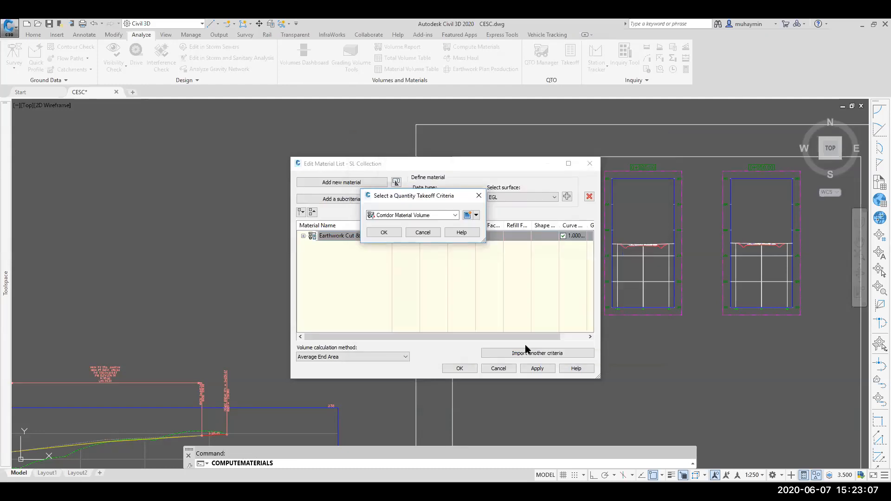
click(385, 232)
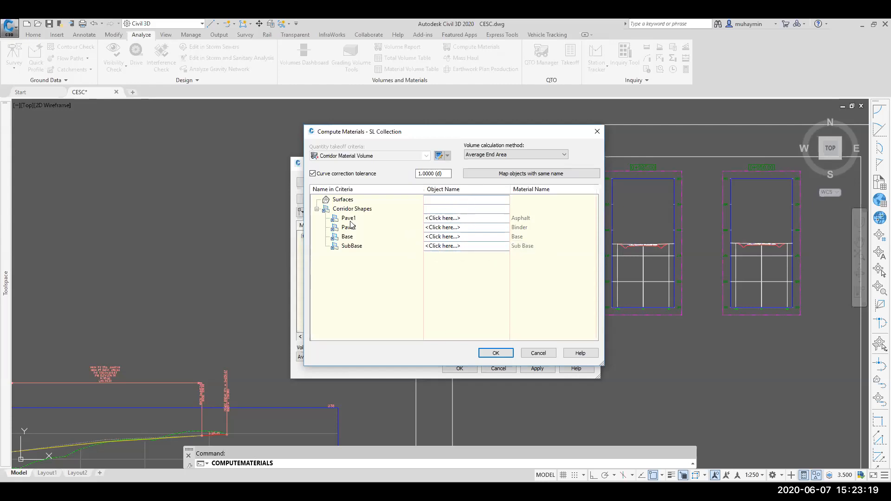
Step: Map the Pave1 criteria shape to the Road Layout Pave1 corridor shape
click(439, 218)
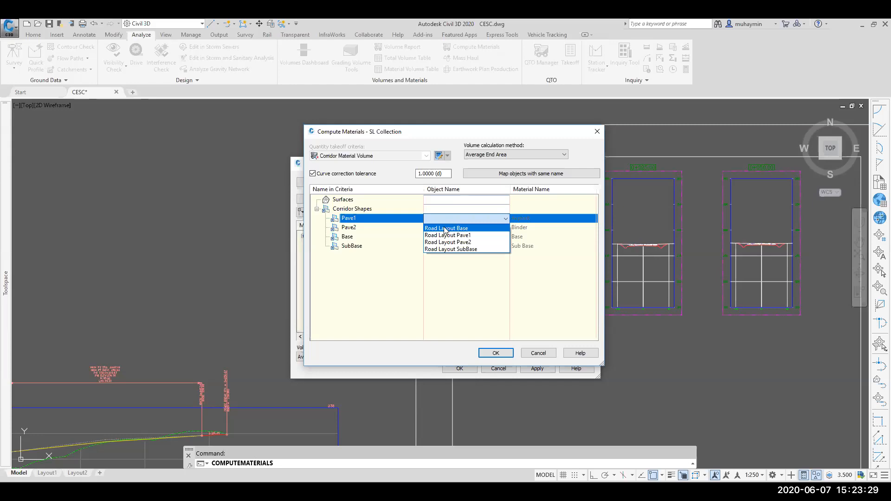
click(397, 237)
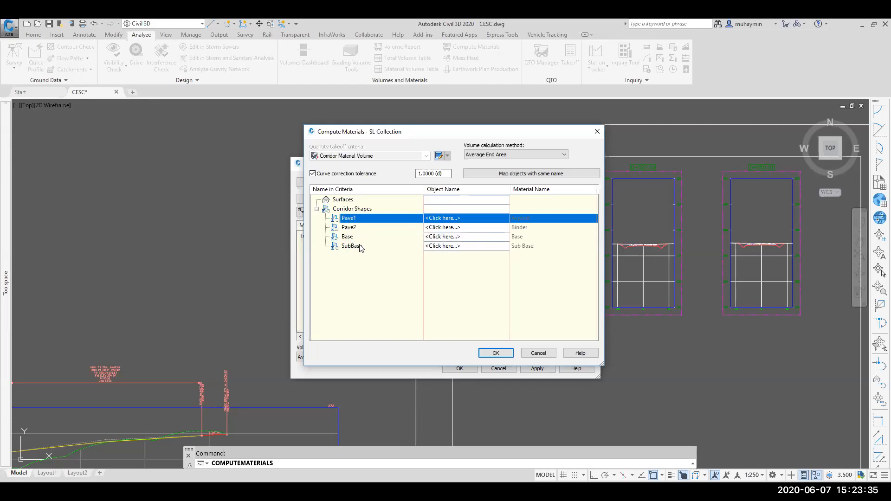
click(462, 218)
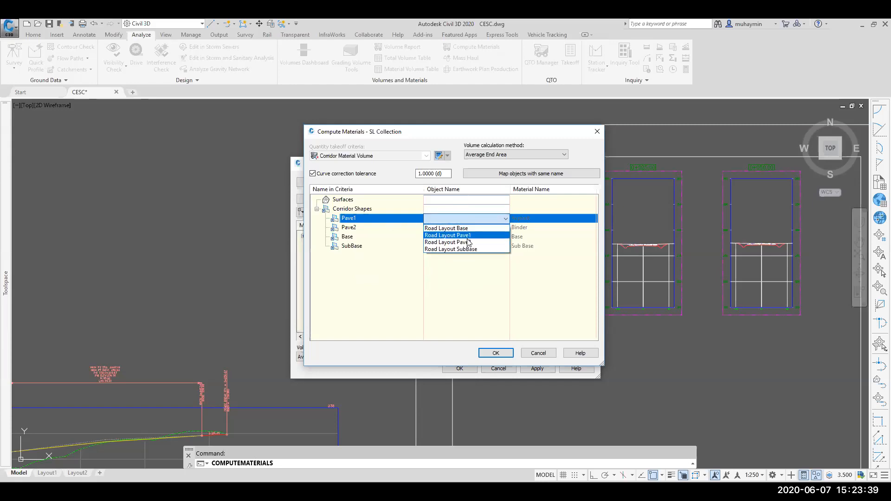
click(473, 235)
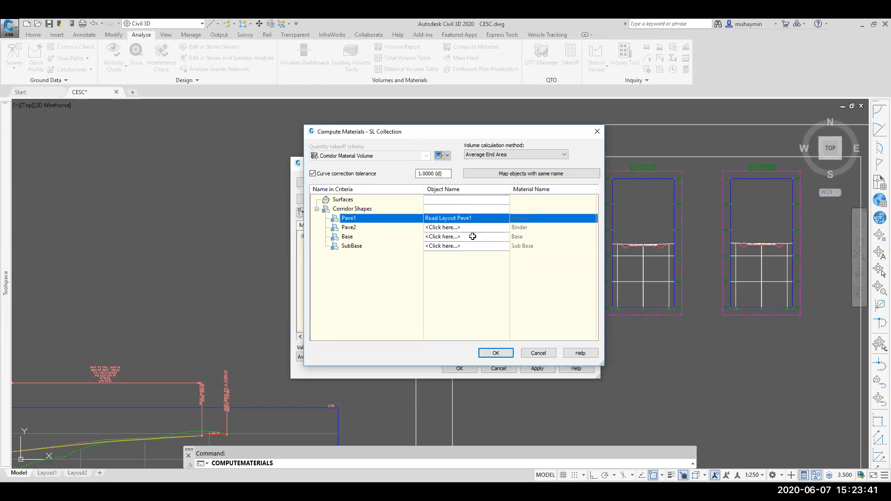
Step: Map the Pave2 criteria shape to the Road Layout Pave2 corridor shape
click(472, 228)
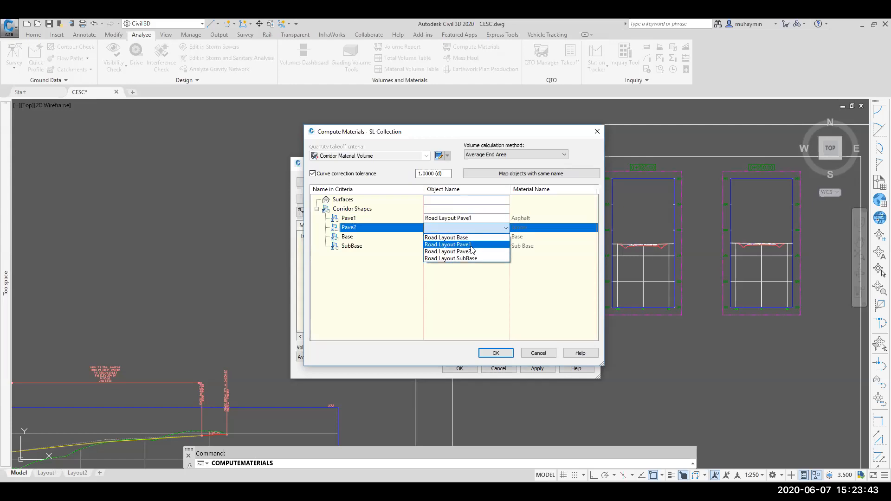
click(470, 251)
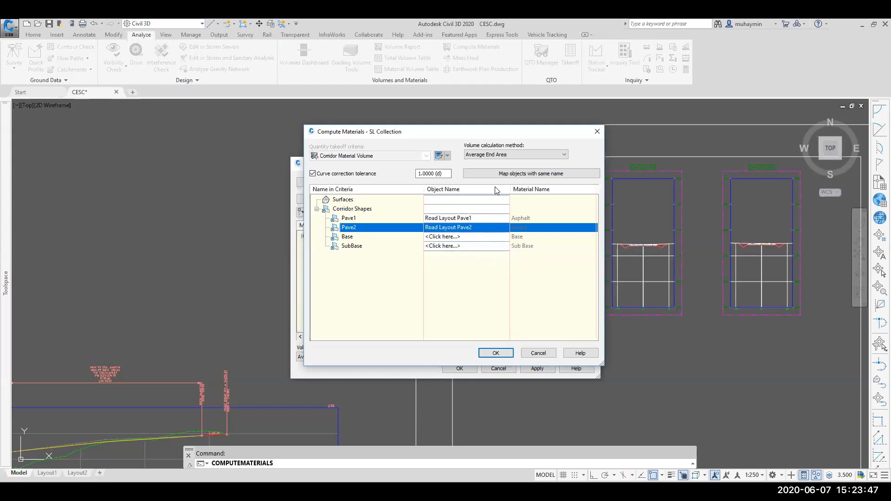
Step: Map the remaining shapes to objects with the same name and confirm the material computation
click(537, 175)
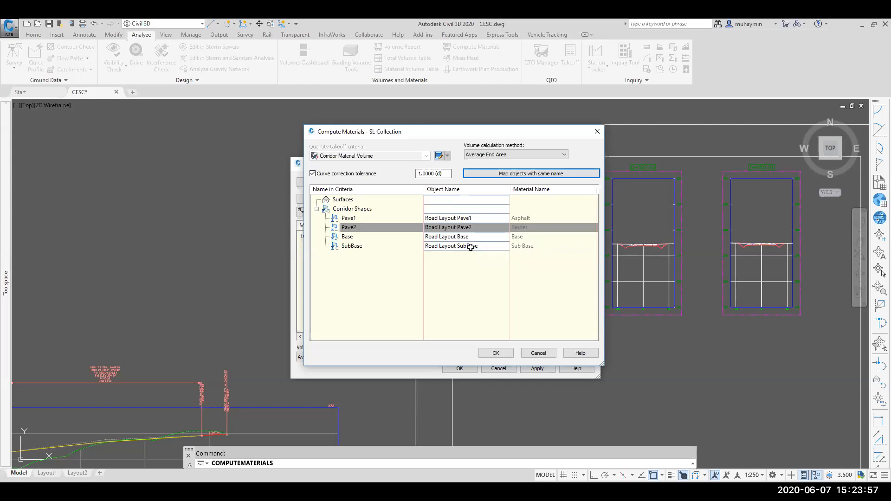
click(482, 209)
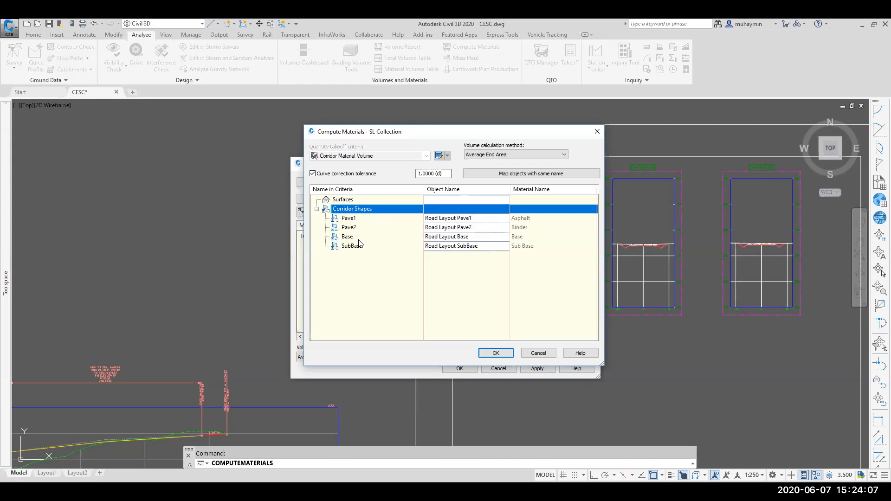
click(494, 354)
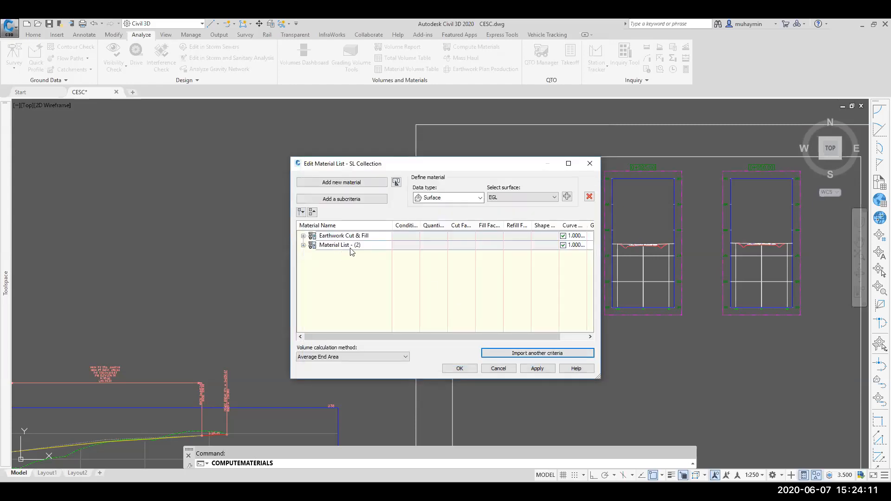
Step: Expand the imported material list and set the Base material's section style to Base
click(303, 246)
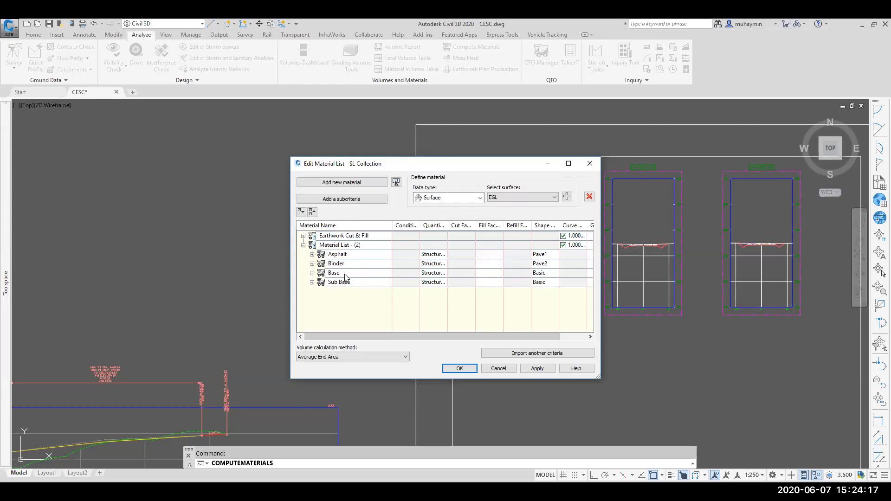
click(550, 274)
click(455, 217)
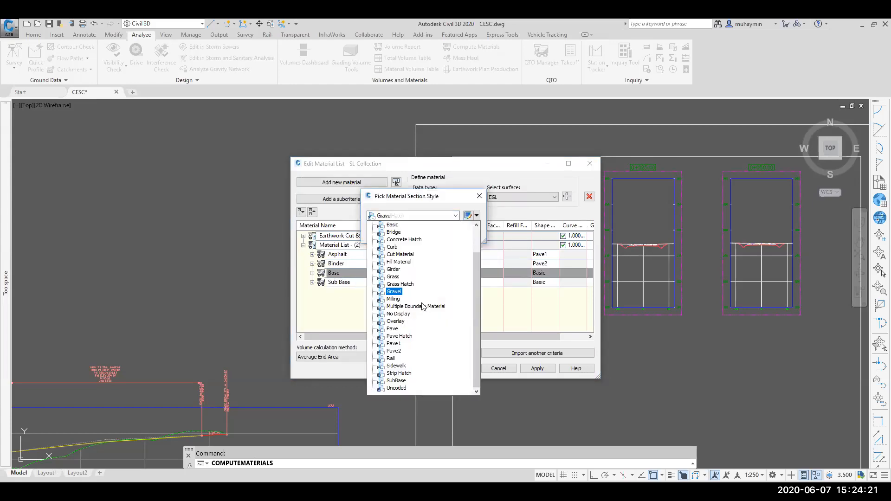
scroll(400, 360, up, 1)
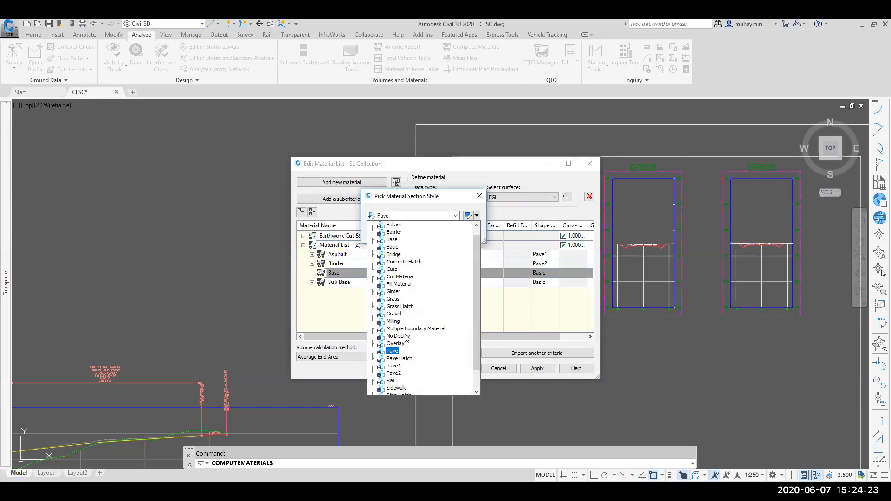
click(393, 239)
click(394, 233)
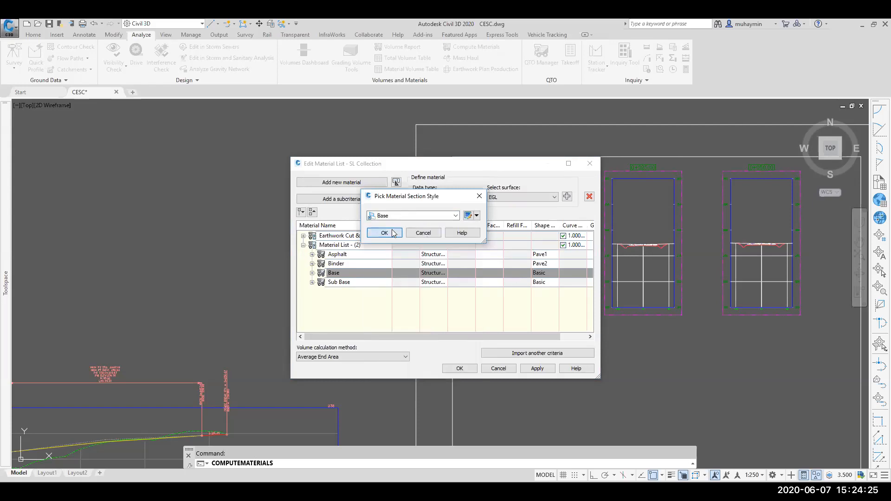
Step: Set the Sub Base material's section style to SubBase
click(541, 284)
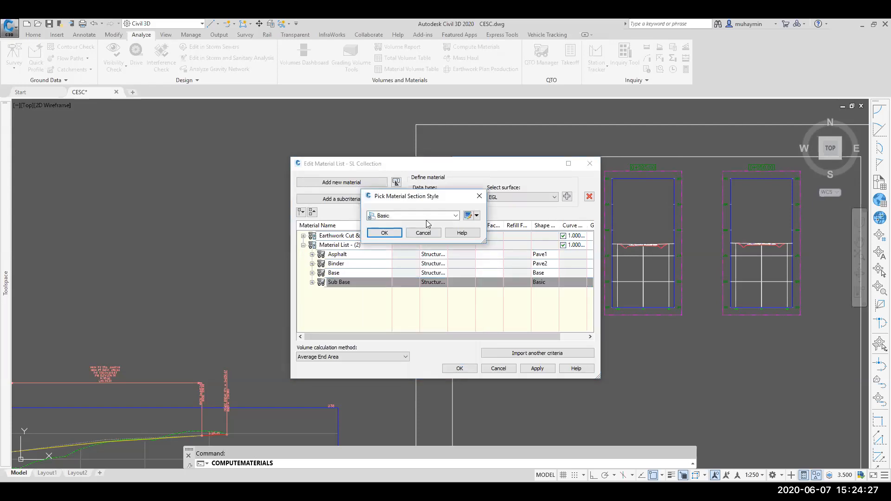
click(432, 216)
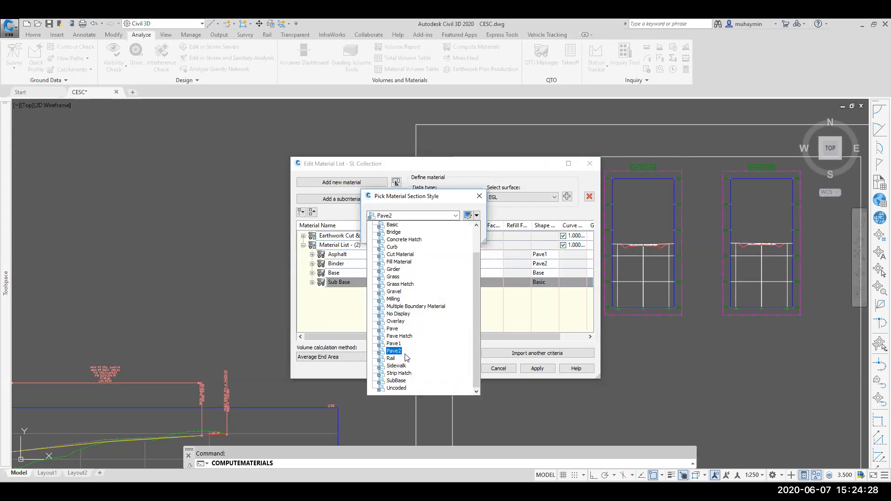
click(403, 383)
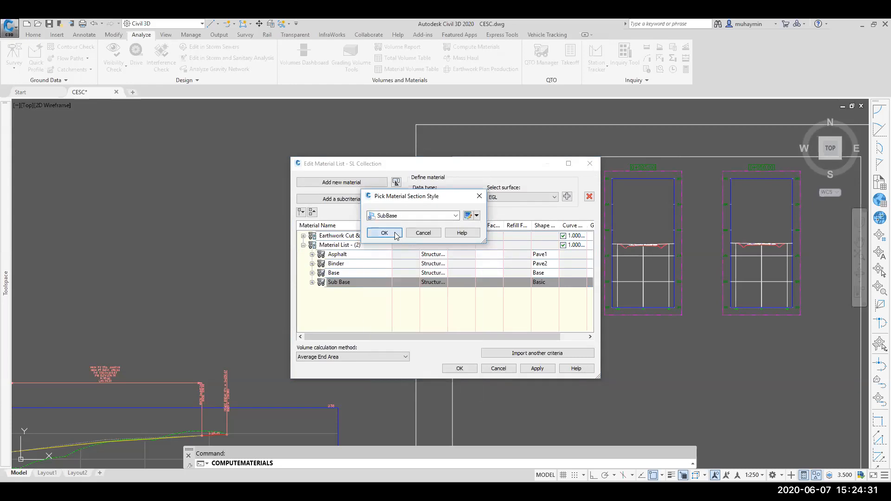
key(Return)
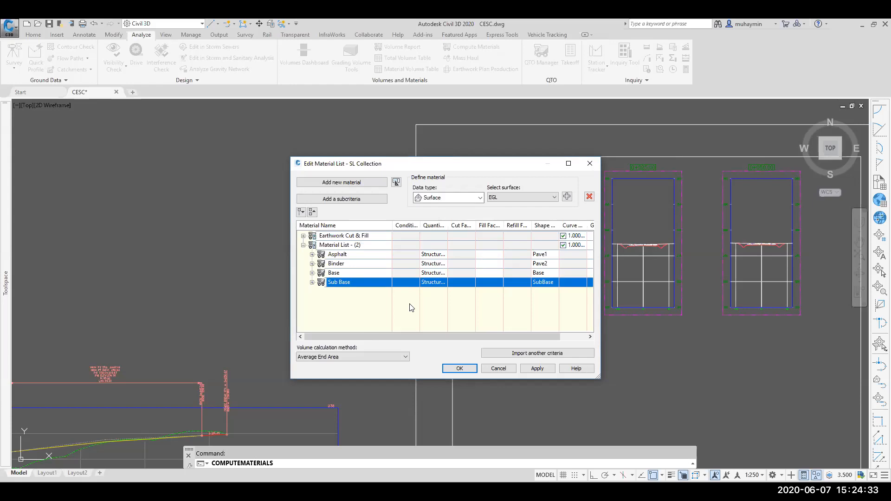
Step: Rename the imported material list to Material Volume and close the material list editor
double_click(372, 244)
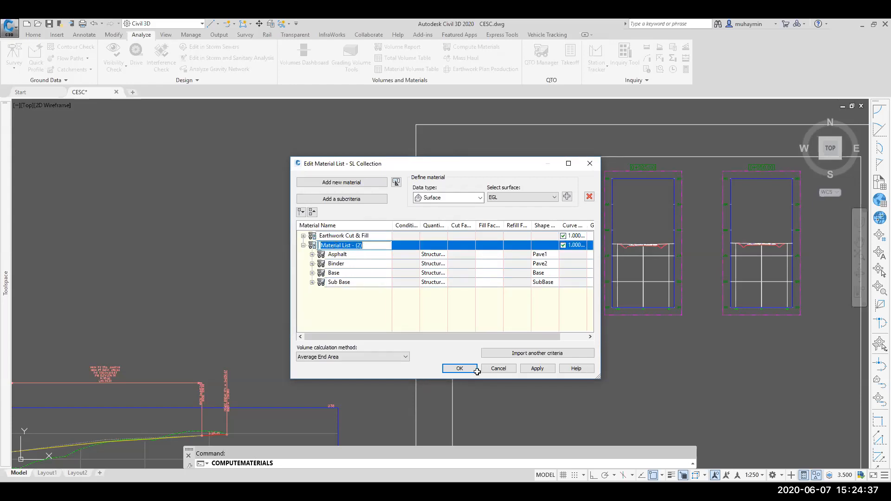
key(End)
key(BackSpace)
key(BackSpace)
key(BackSpace)
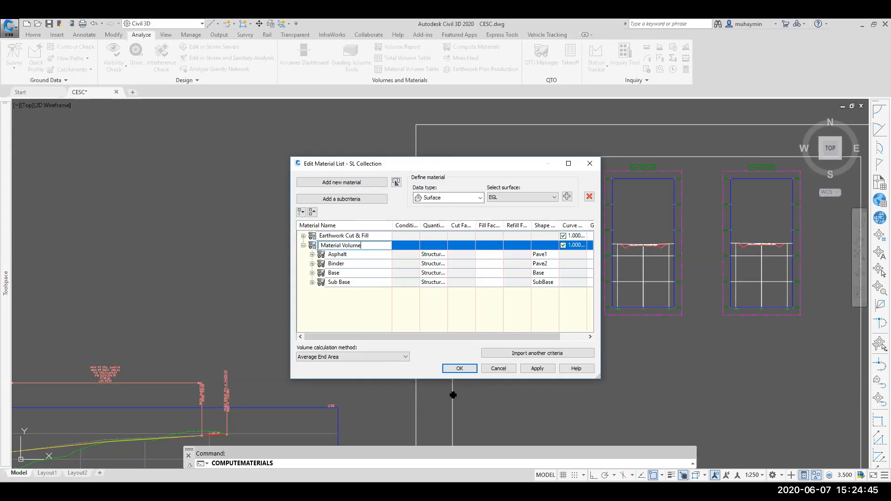
click(363, 317)
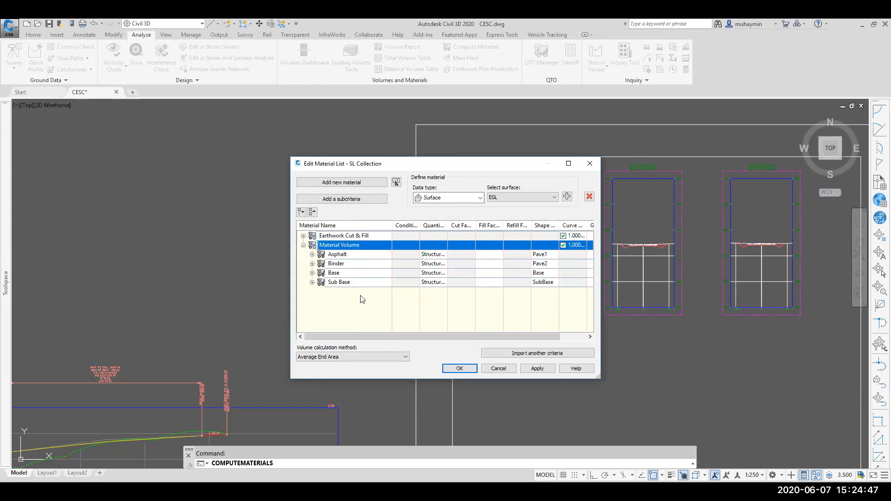
click(459, 369)
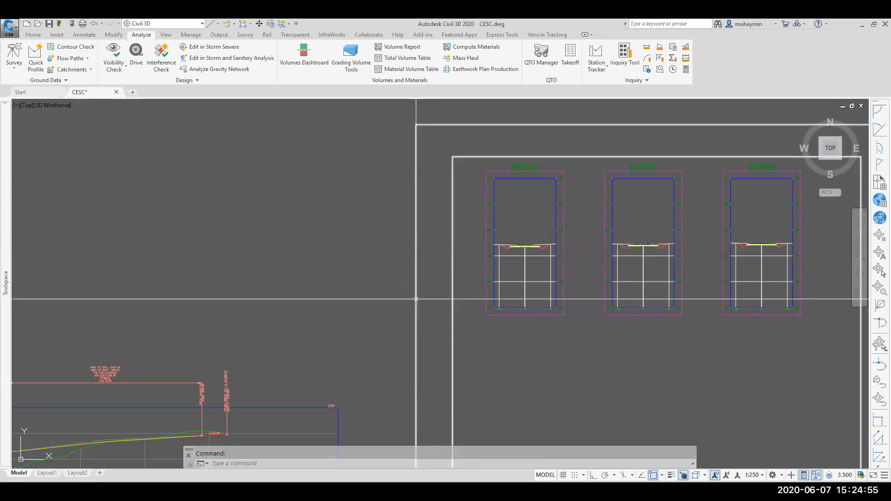
Step: Inspect the section views and the shaded corridor material layers in the cross sections
scroll(417, 278, down, 2)
scroll(484, 263, up, 4)
scroll(483, 263, up, 3)
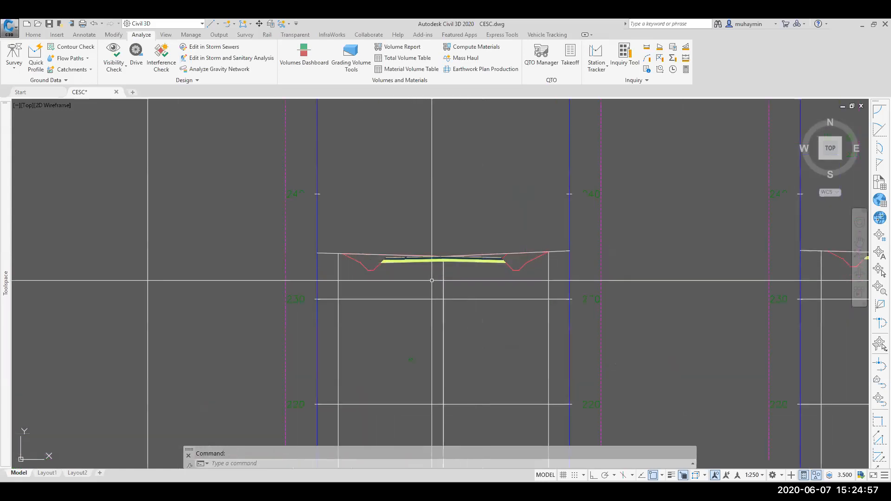
scroll(414, 277, down, 3)
middle_drag(414, 281, 352, 303)
scroll(328, 329, up, 10)
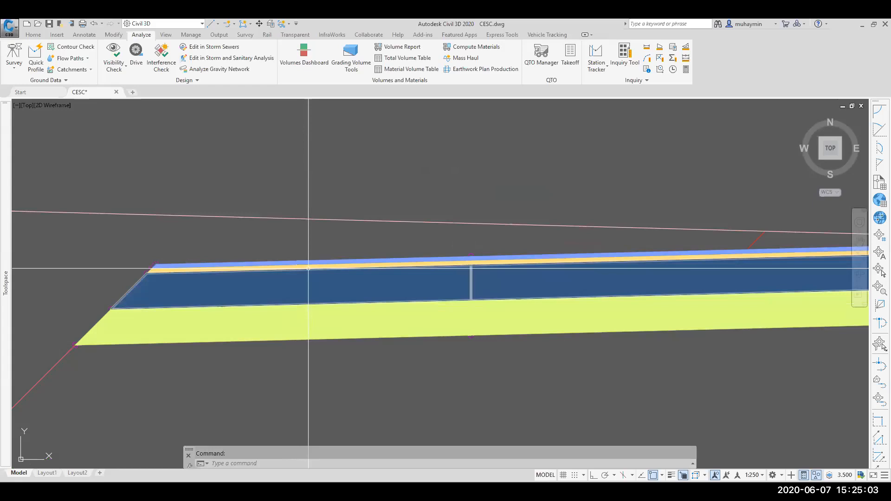
scroll(325, 328, down, 4)
scroll(343, 321, down, 4)
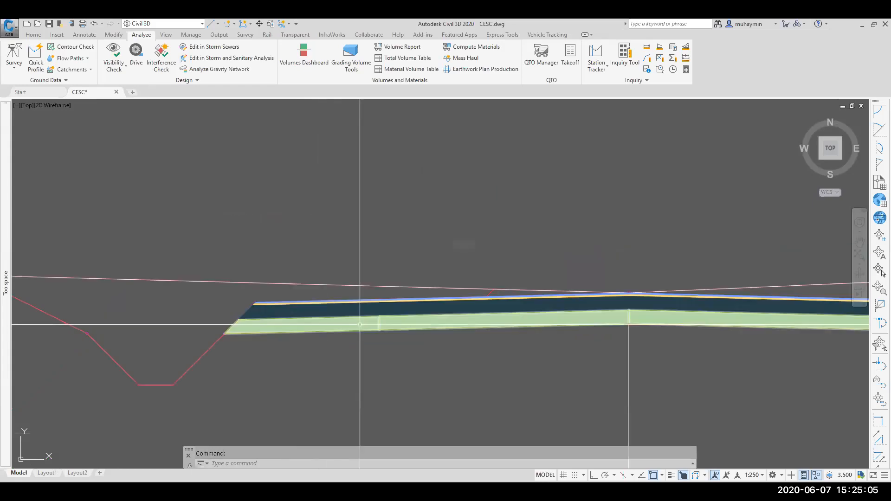
scroll(365, 334, up, 6)
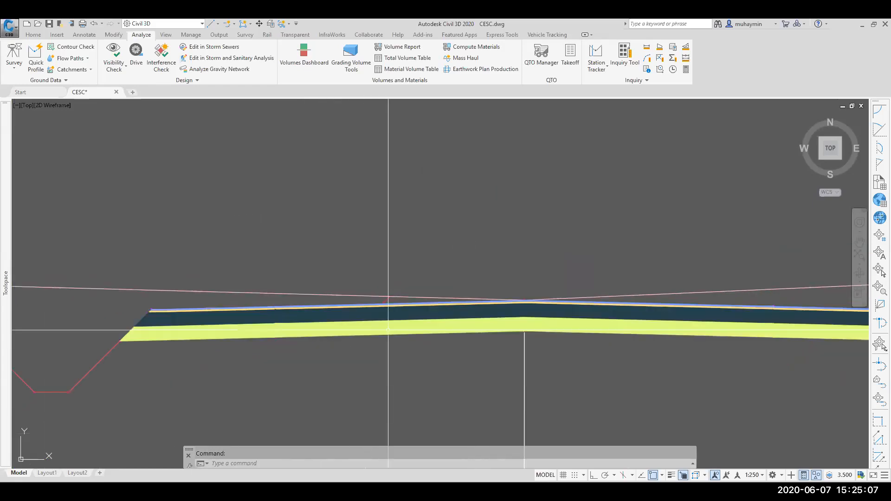
scroll(266, 325, down, 10)
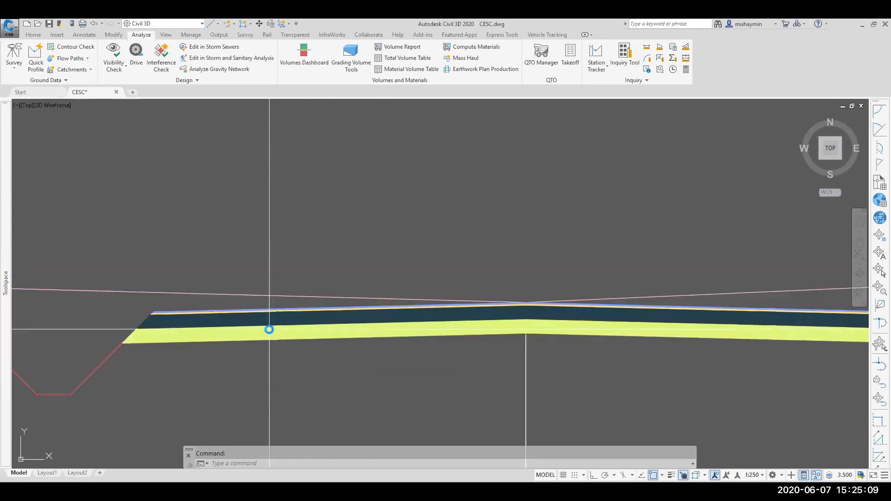
scroll(281, 305, down, 4)
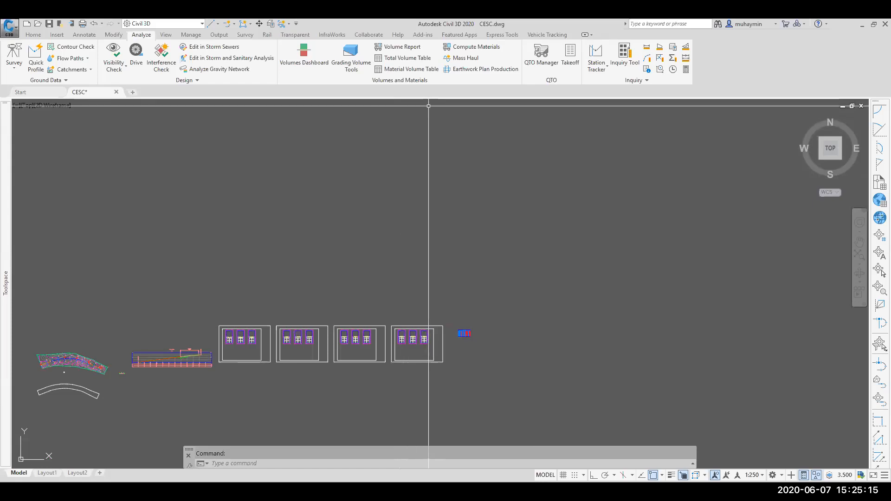
Step: Create a material volume table for the Asphalt material of the Material Volume list on SL Collection
scroll(278, 333, up, 5)
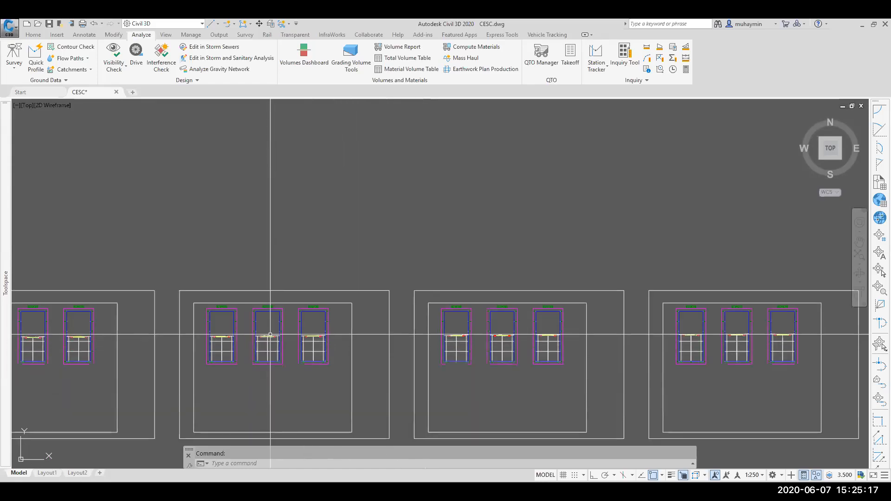
click(407, 70)
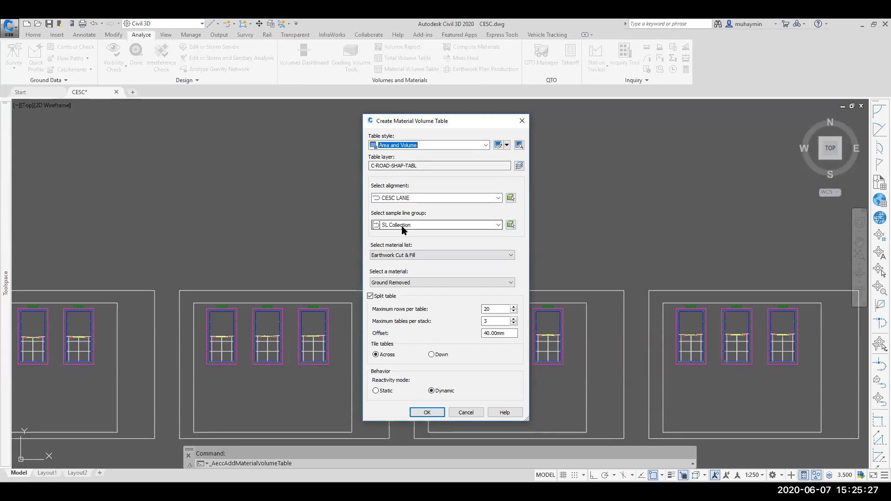
click(405, 256)
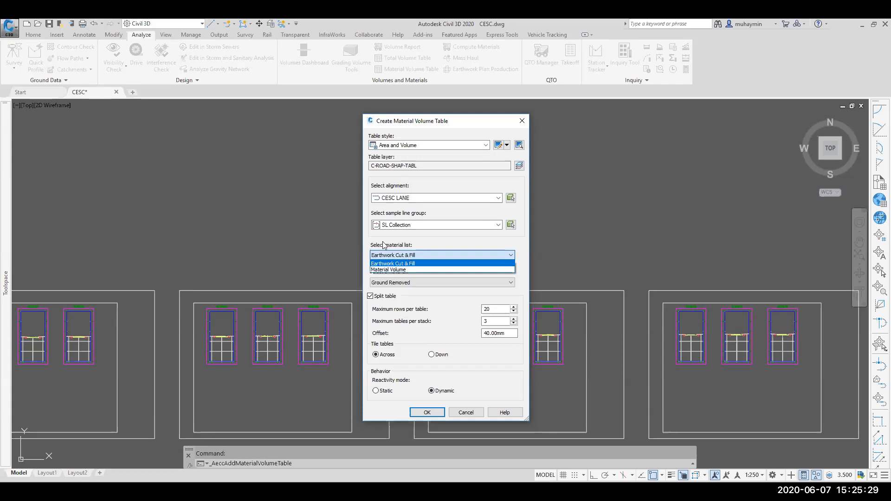
click(397, 270)
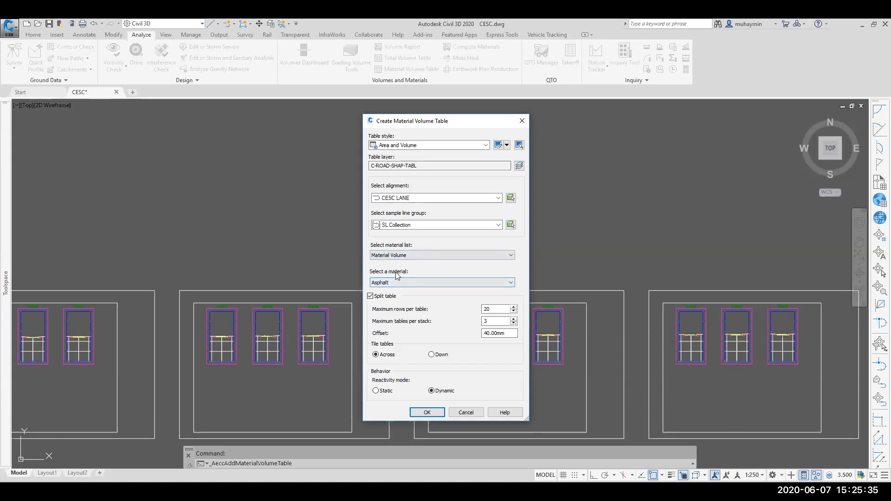
click(405, 285)
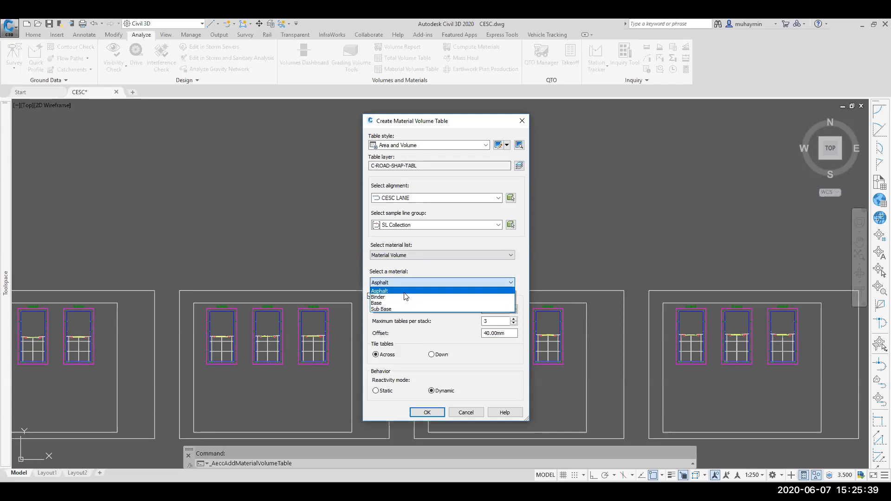
click(411, 274)
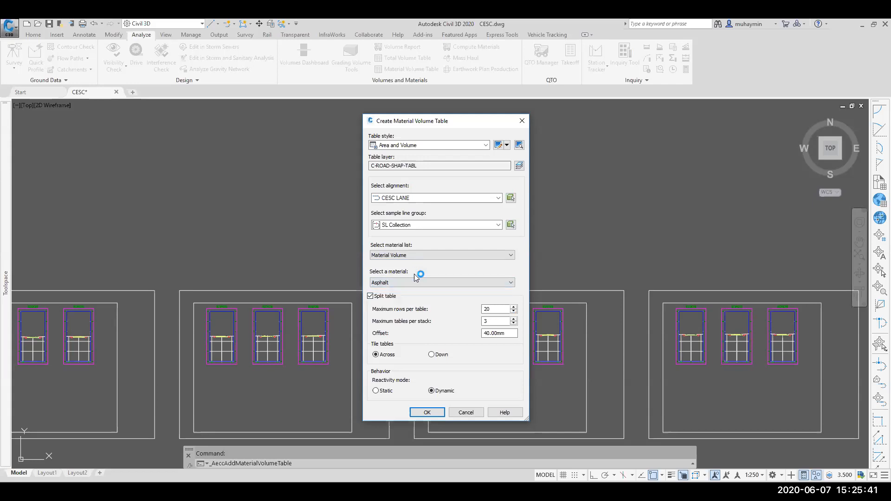
click(426, 412)
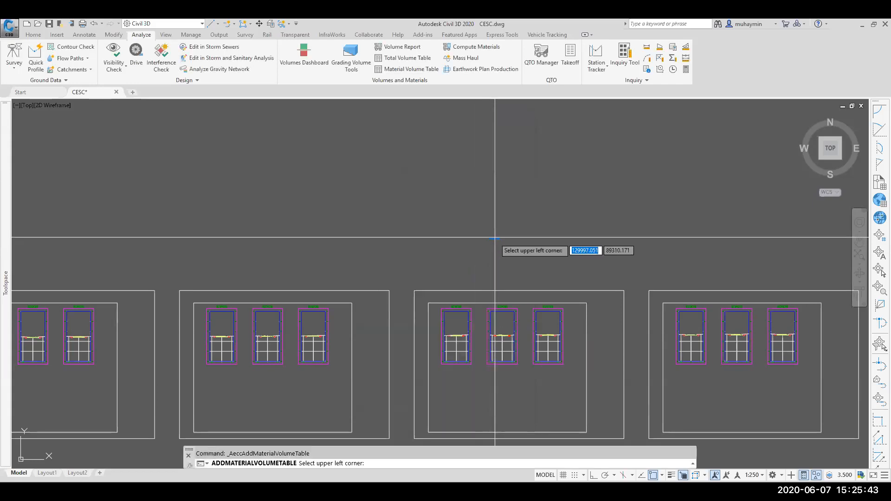
Step: Place the Asphalt material volume table beside the section views
scroll(492, 242, down, 3)
scroll(597, 260, up, 8)
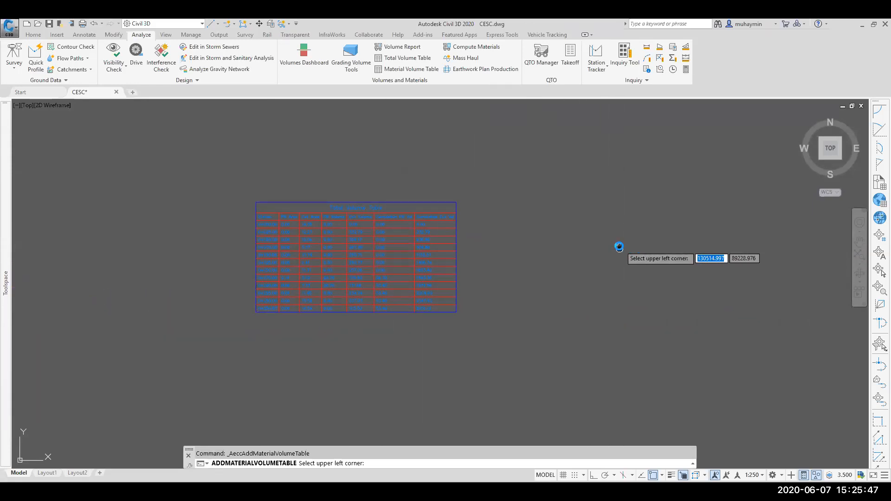
middle_drag(619, 246, 633, 190)
click(320, 319)
Step: Examine the placed material table's station areas and cumulative volumes
scroll(366, 343, up, 4)
middle_drag(374, 339, 406, 193)
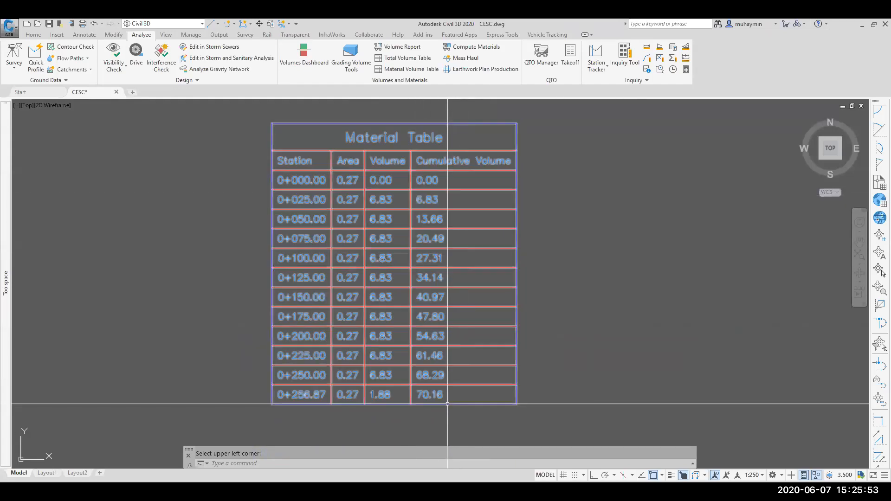
scroll(421, 402, up, 2)
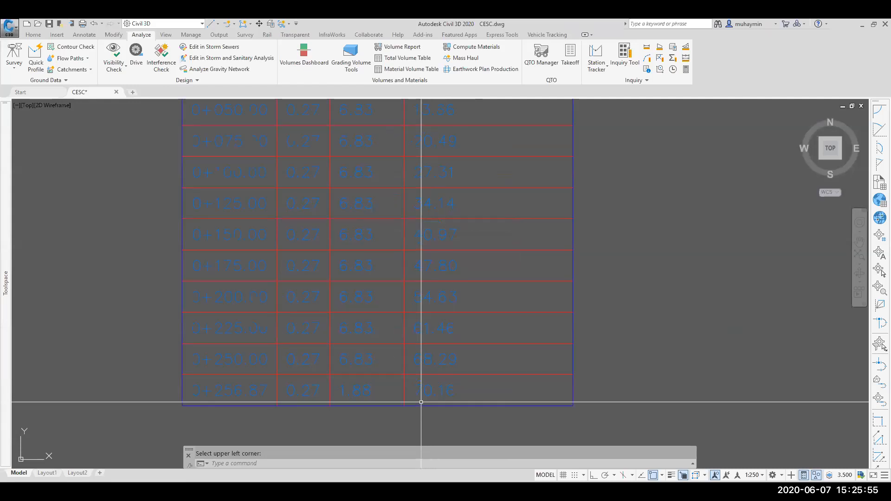
scroll(421, 402, down, 2)
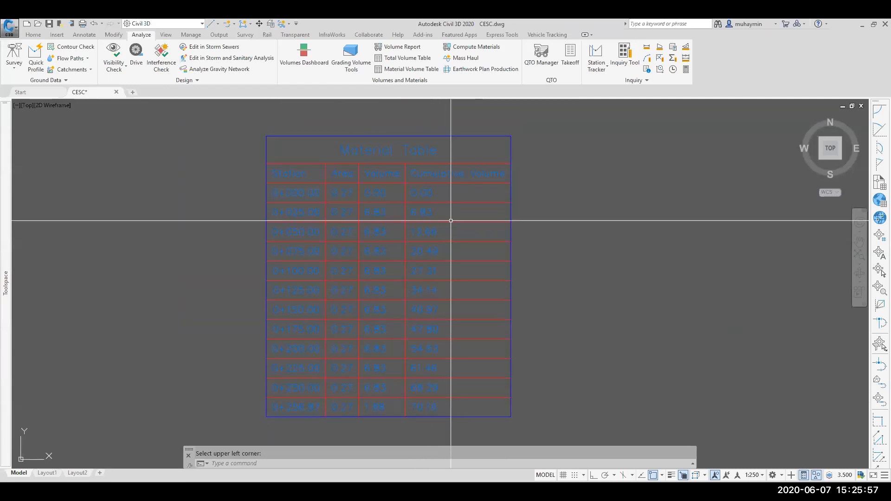
mouse_move(310, 224)
middle_down()
mouse_move(318, 213)
mouse_move(325, 247)
middle_up()
scroll(325, 247, down, 10)
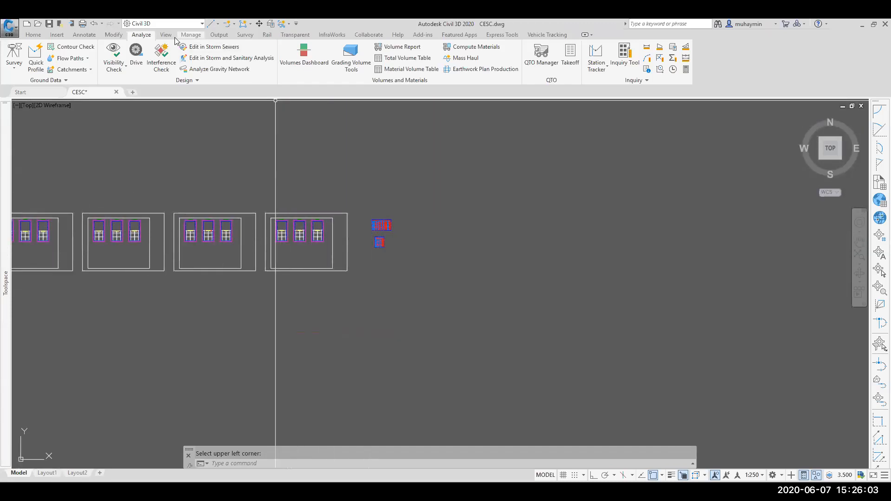
Step: Create a material volume table for the Sub Base material of the Material Volume list on SL Collection
click(399, 70)
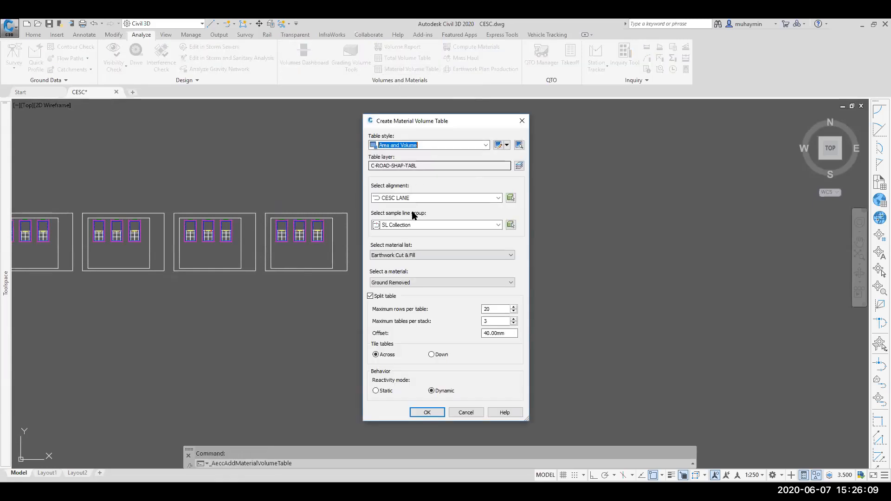
click(410, 255)
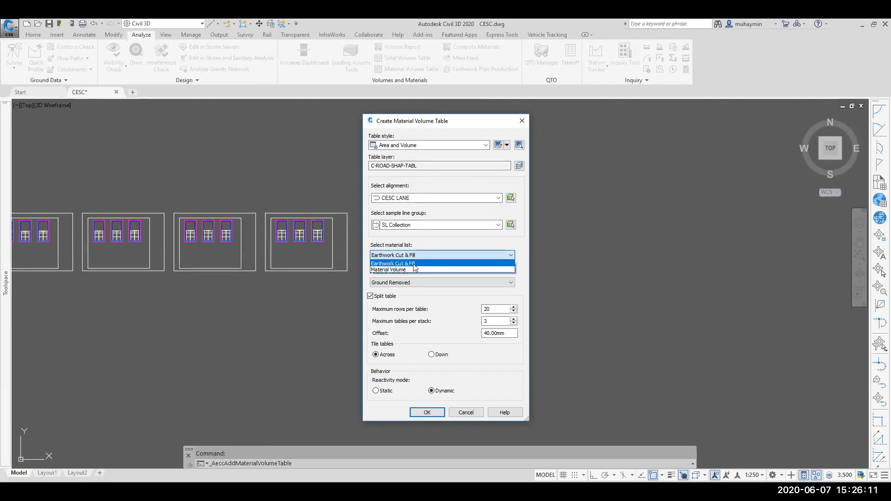
click(414, 269)
click(406, 282)
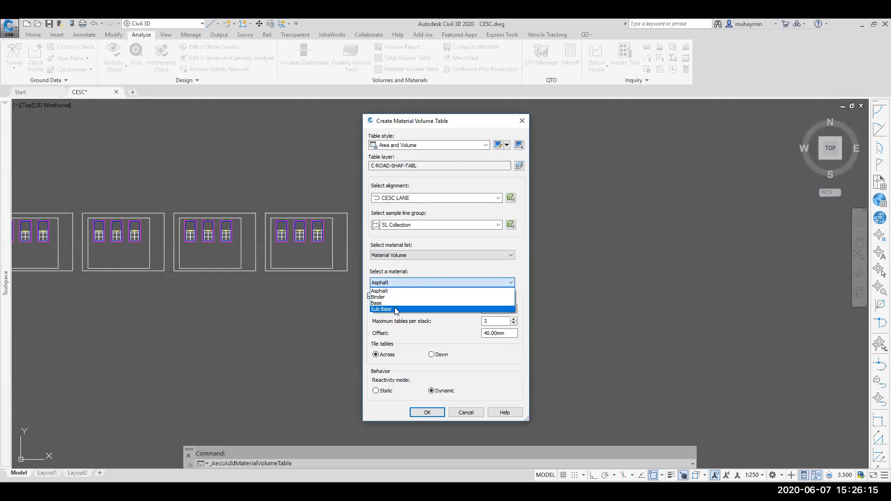
click(396, 310)
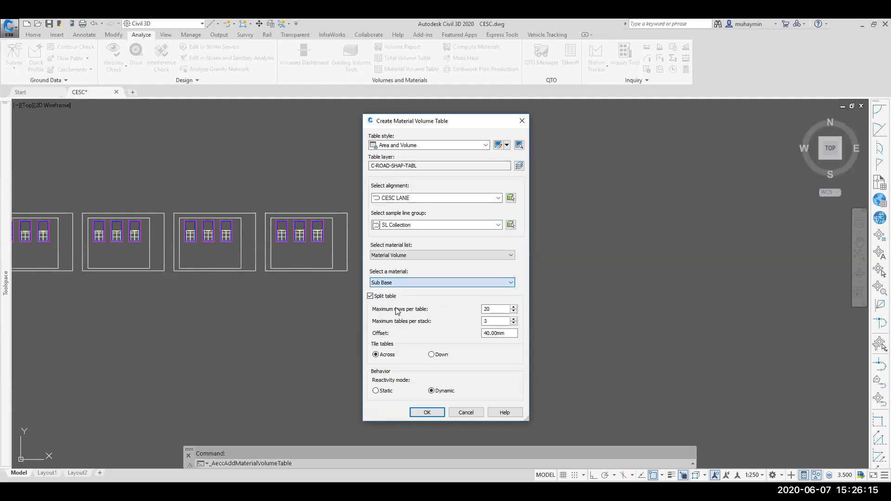
click(427, 412)
Step: Place the Sub Base material volume table to the right of the other material tables
scroll(393, 232, up, 8)
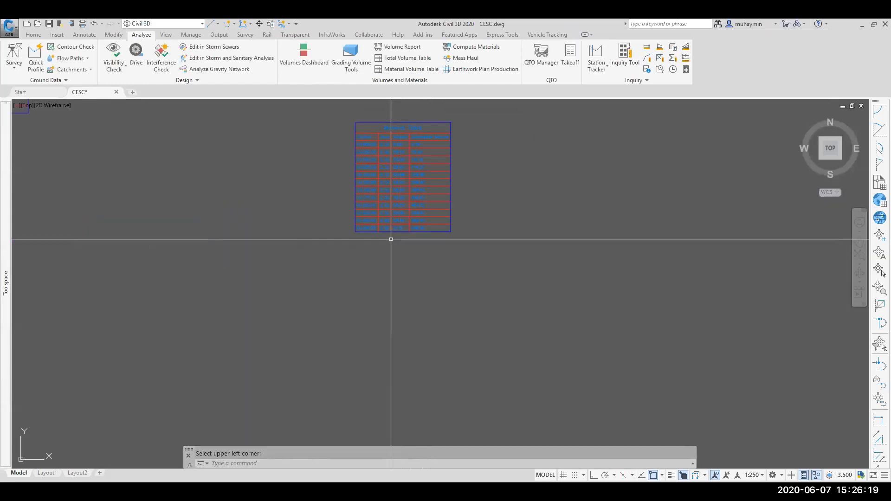
middle_drag(441, 242, 437, 325)
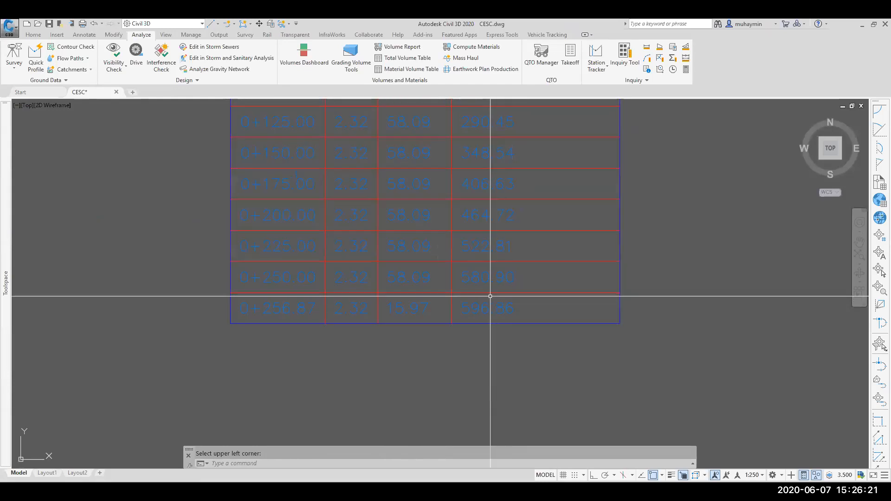
scroll(439, 352, down, 4)
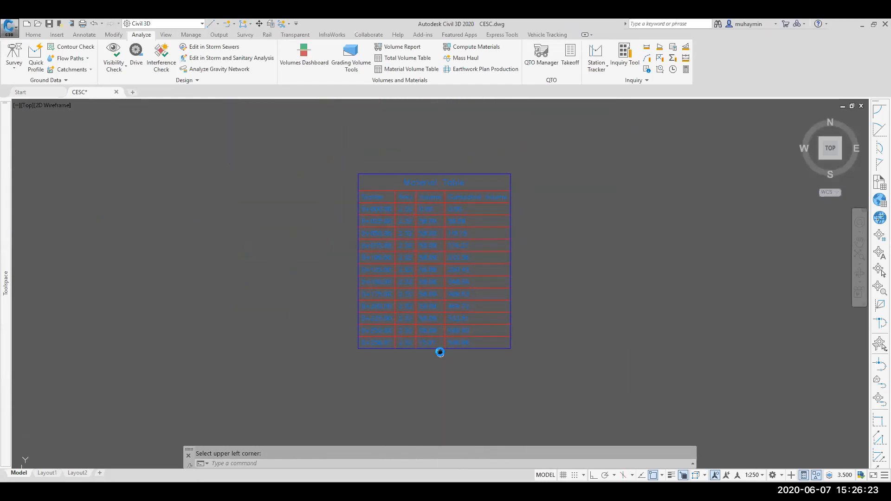
scroll(458, 349, down, 6)
middle_drag(404, 342, 420, 336)
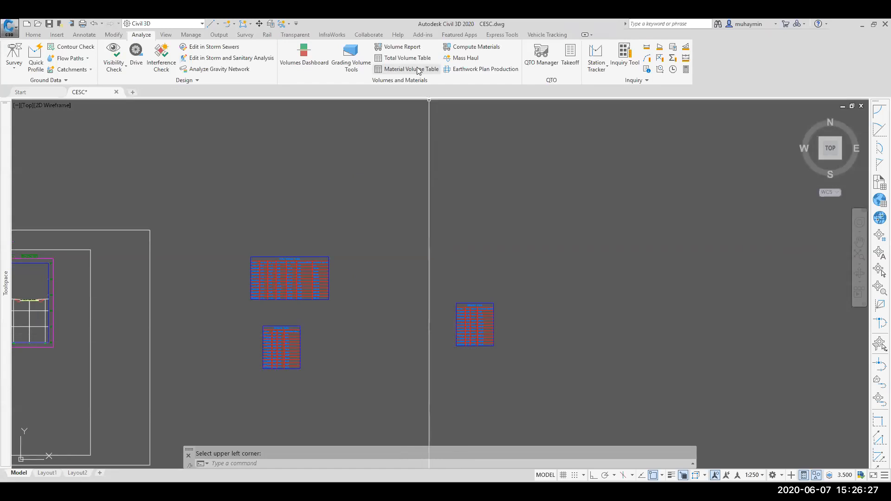
Step: Generate a volume report for CESC LANE and SL Collection with the default Earthwork Cut & Fill list
click(400, 48)
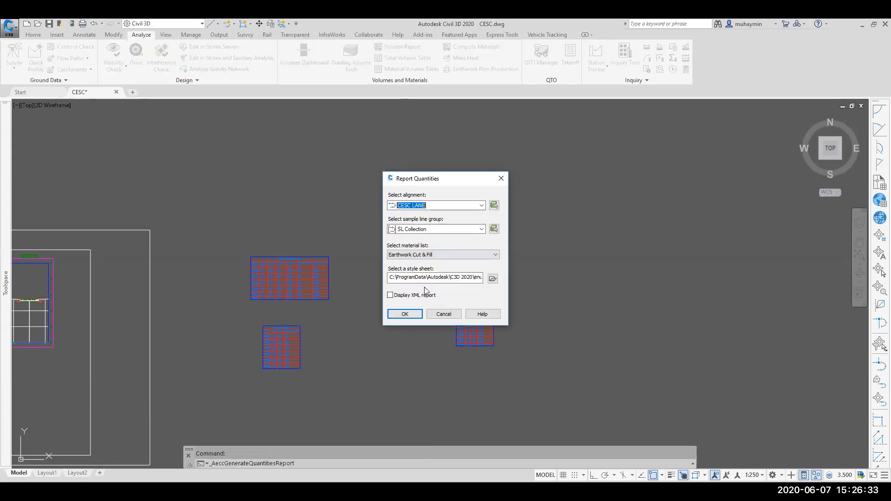
click(419, 314)
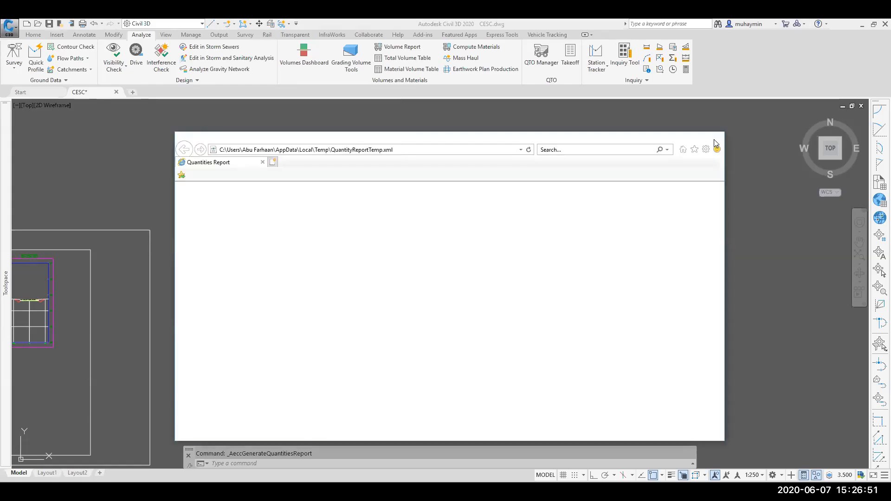
click(715, 139)
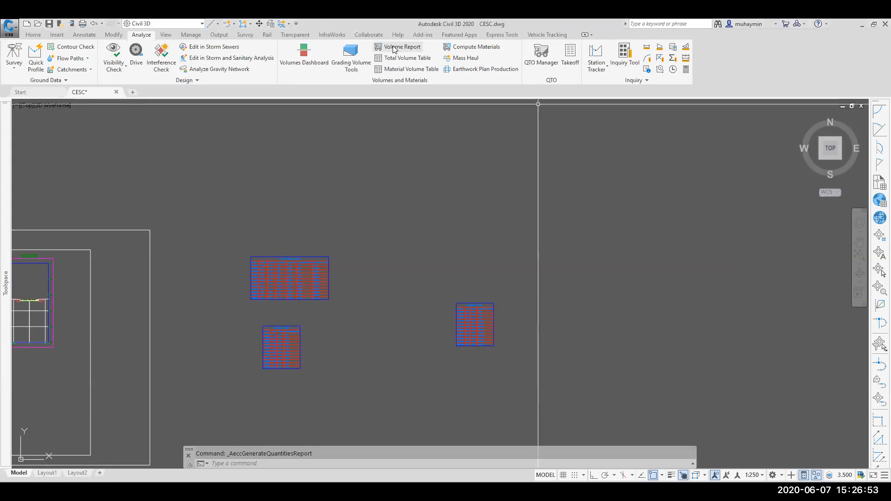
Step: Generate a volume report for SL Collection using the Material Volume material list
click(393, 47)
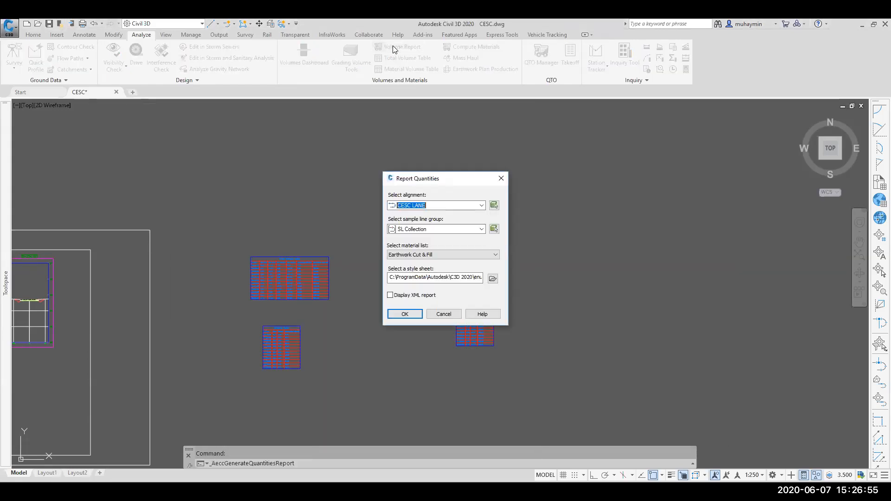
click(420, 255)
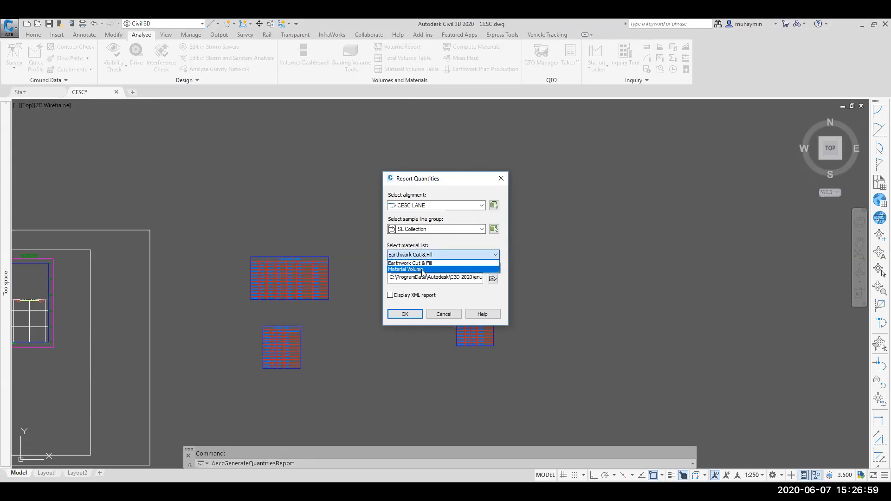
click(423, 270)
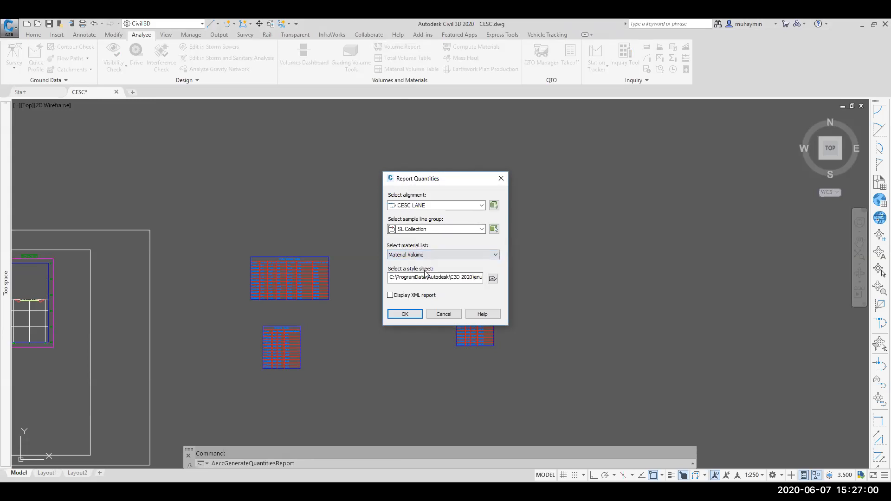
click(414, 314)
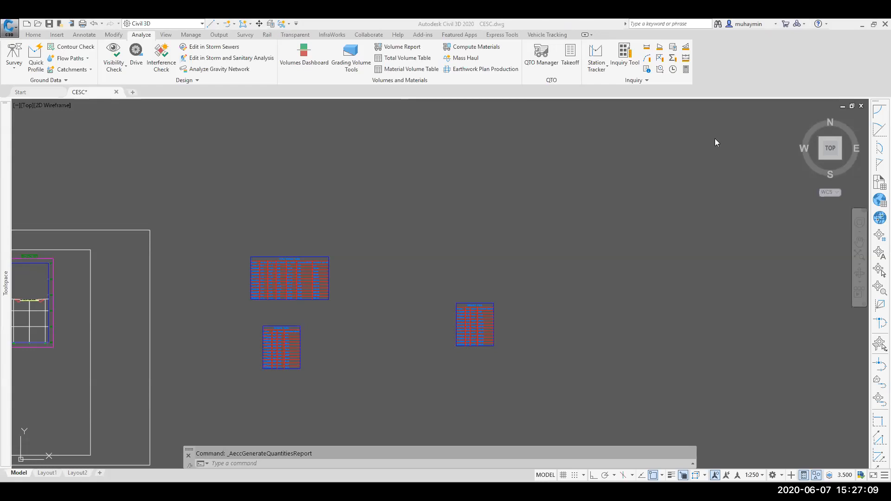
Step: Generate a Material Volume report using the Mass Haul - Multiple Materials.xsl style sheet
click(402, 46)
click(433, 255)
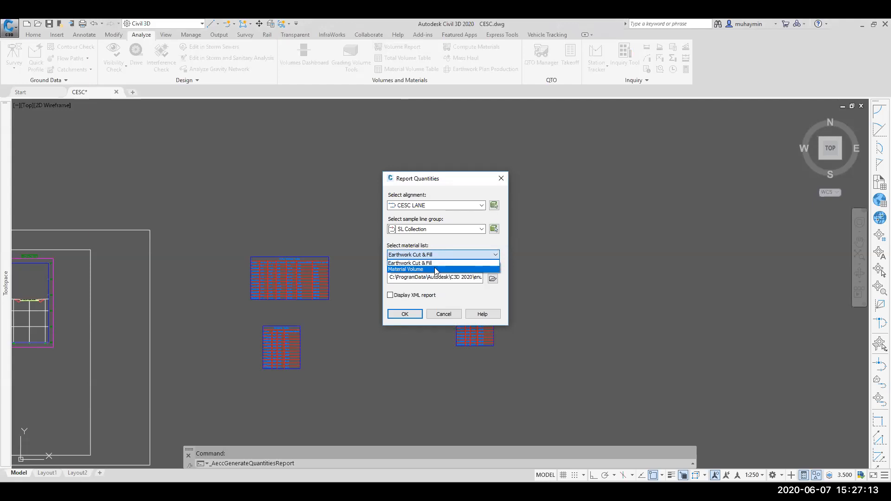
click(437, 269)
click(492, 279)
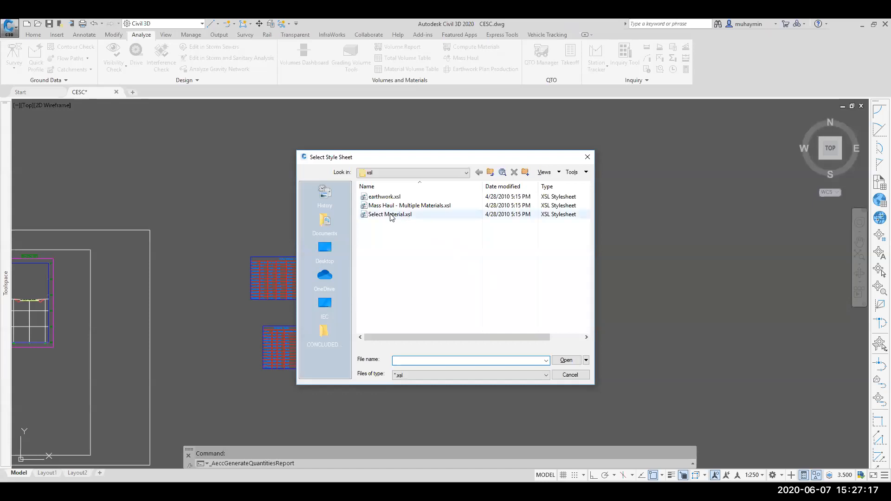
click(394, 206)
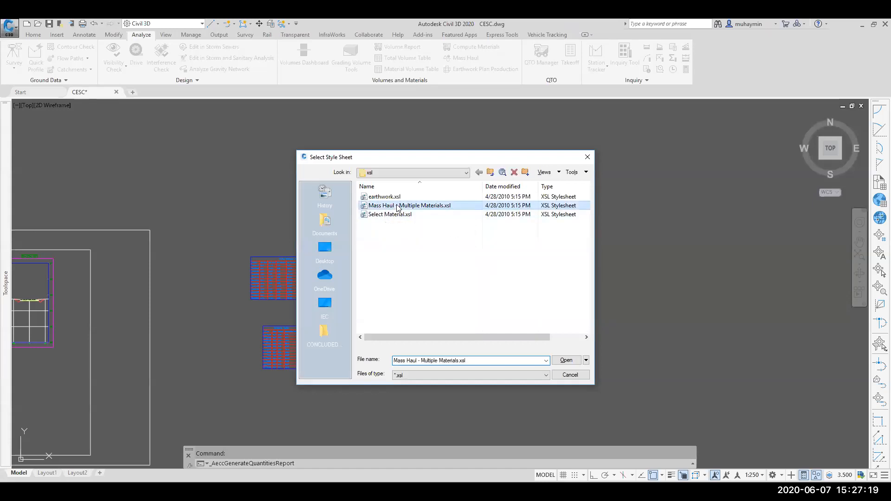
click(559, 361)
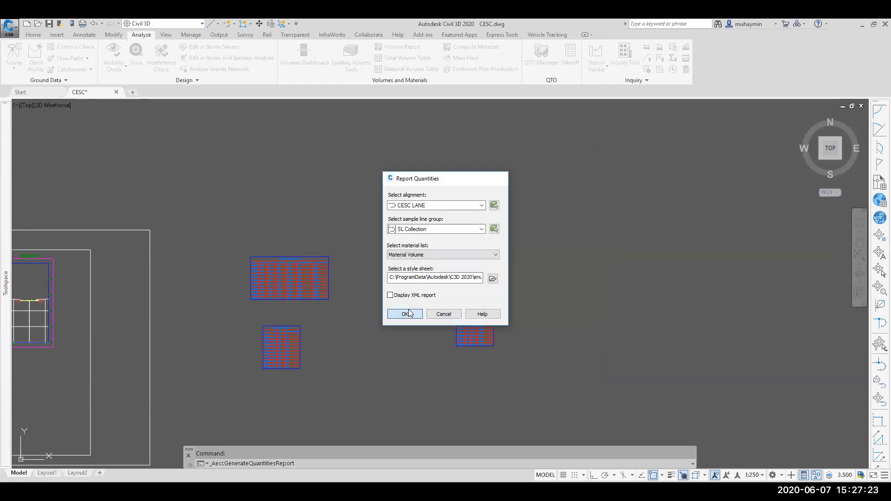
click(407, 315)
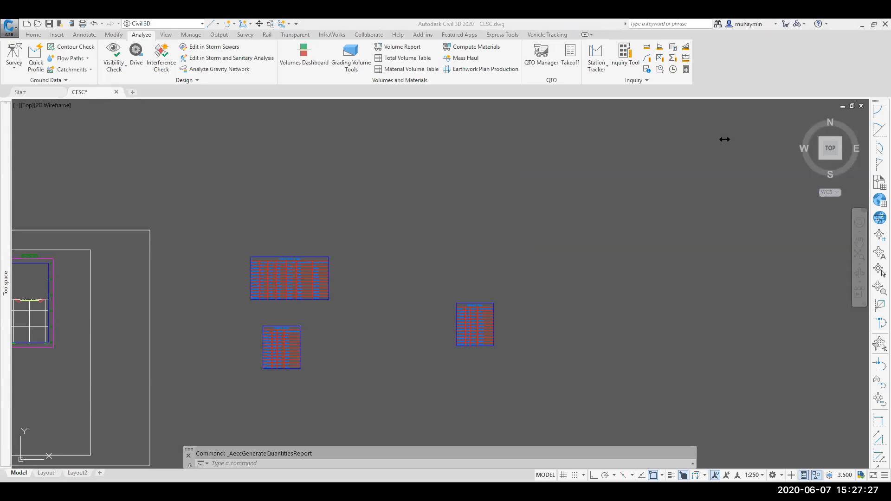
Step: Try to generate a Material Volume report using the Select Material.xsl style sheet
click(402, 47)
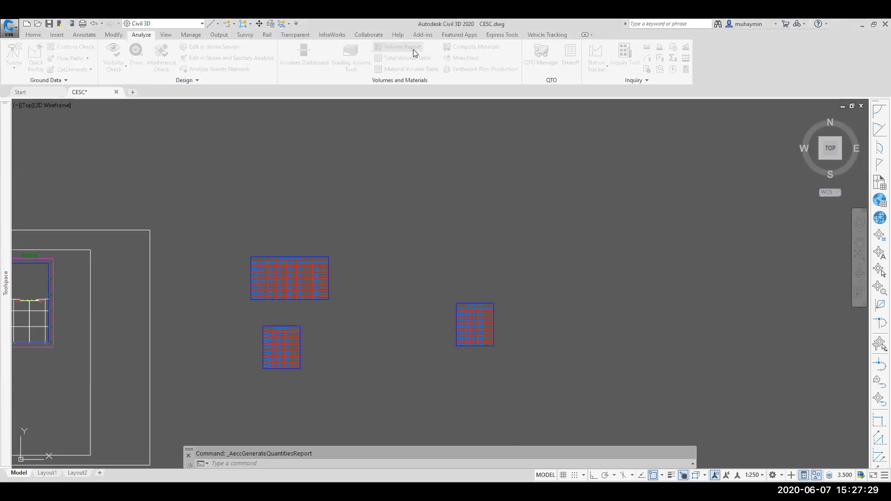
click(492, 278)
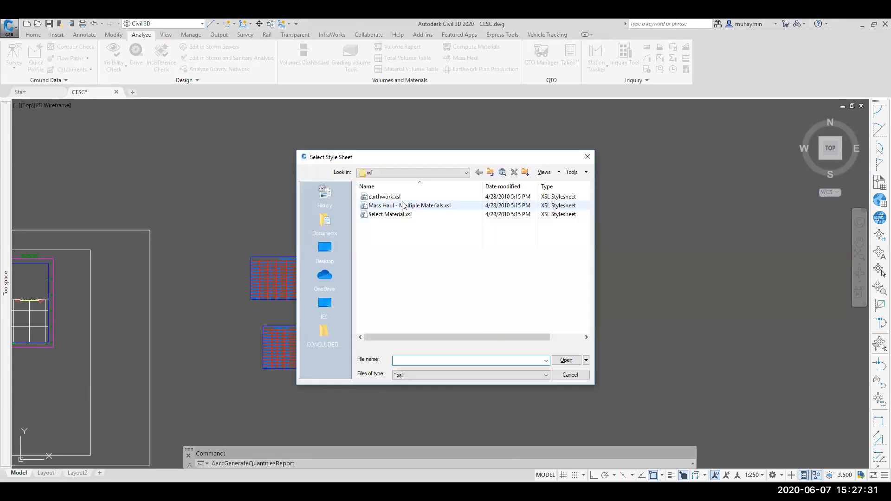
click(390, 214)
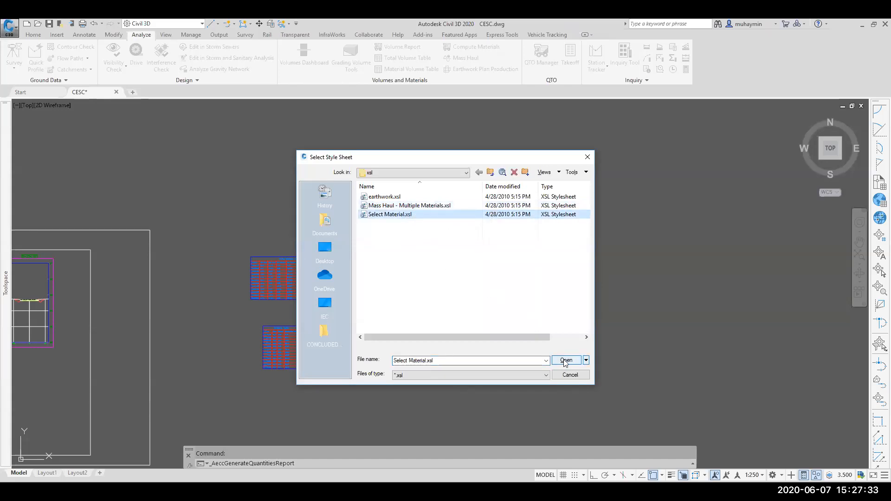
click(565, 360)
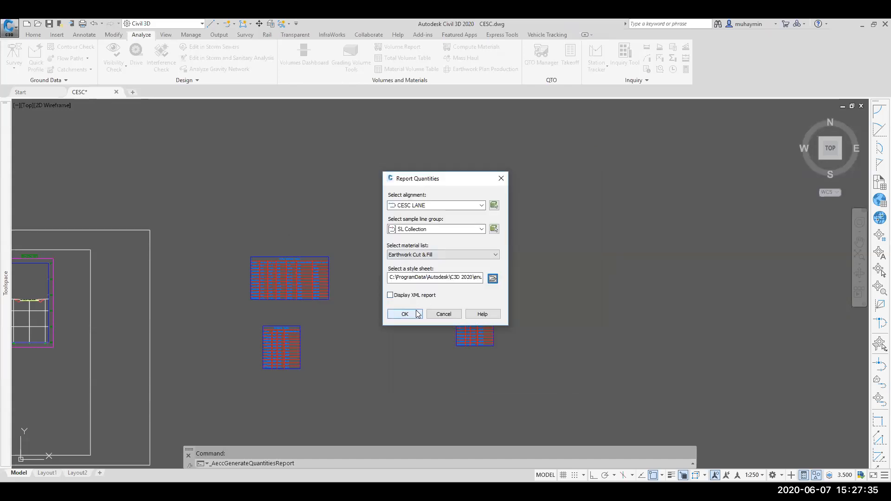
click(434, 255)
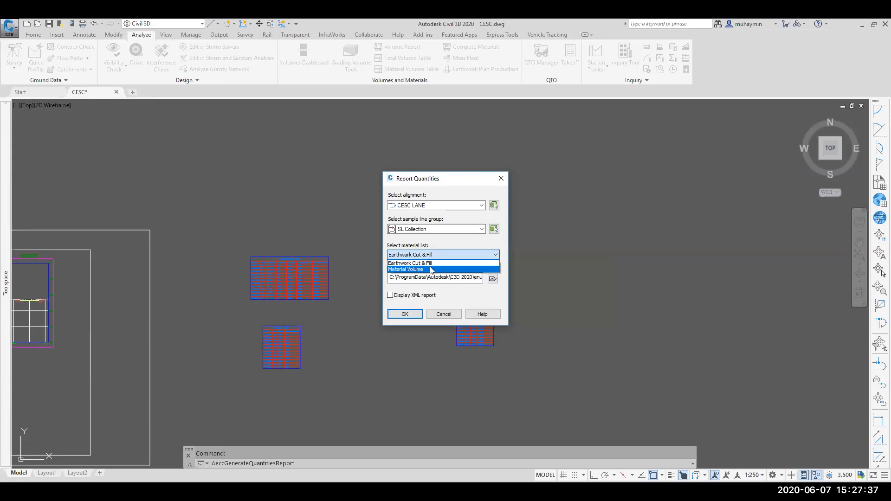
click(431, 269)
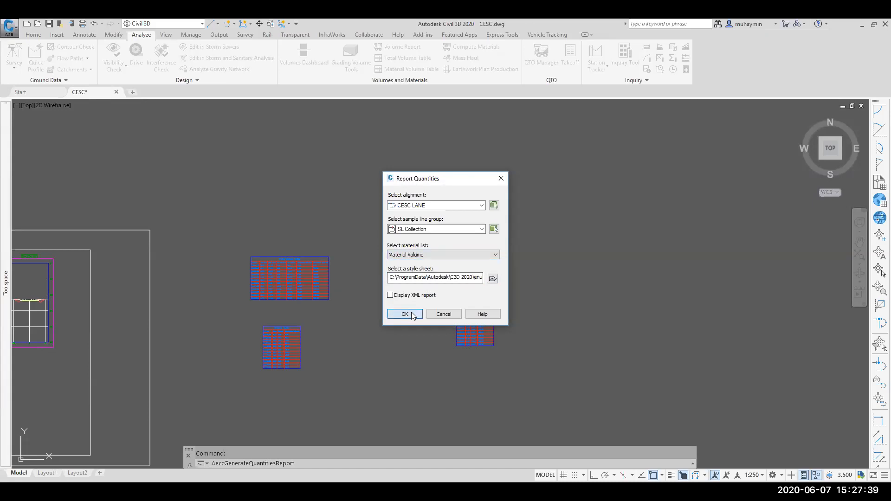
click(411, 315)
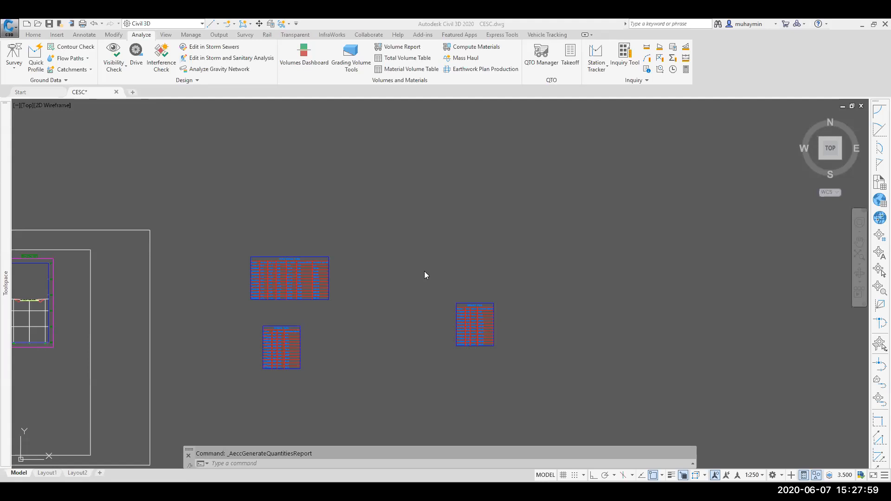
Step: Generate the Material Volume report again with the Select Material.xsl style sheet
click(425, 271)
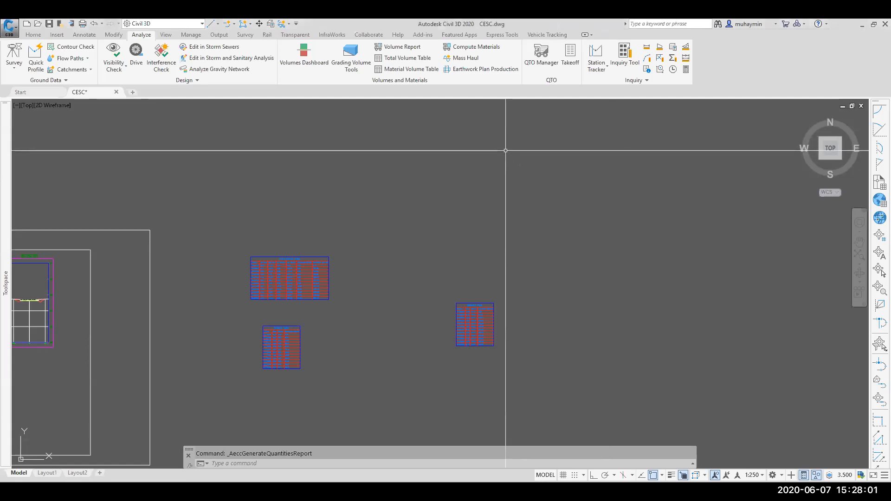
click(382, 48)
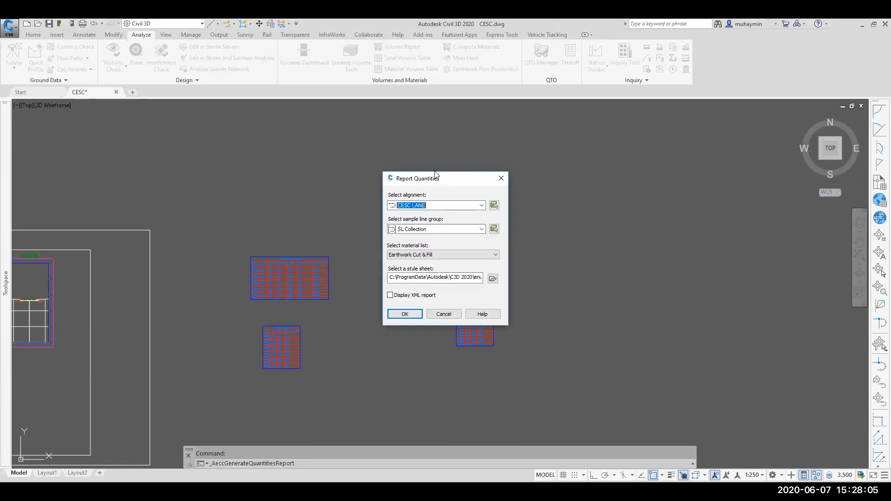
click(438, 255)
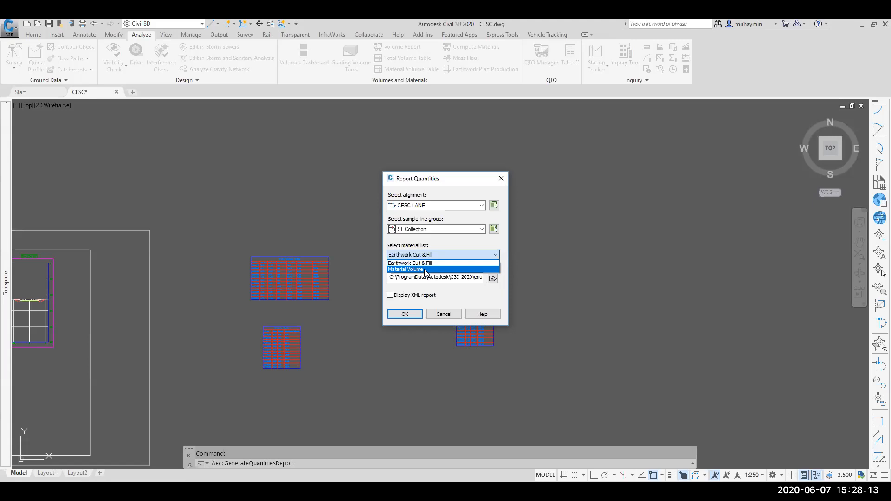
click(426, 271)
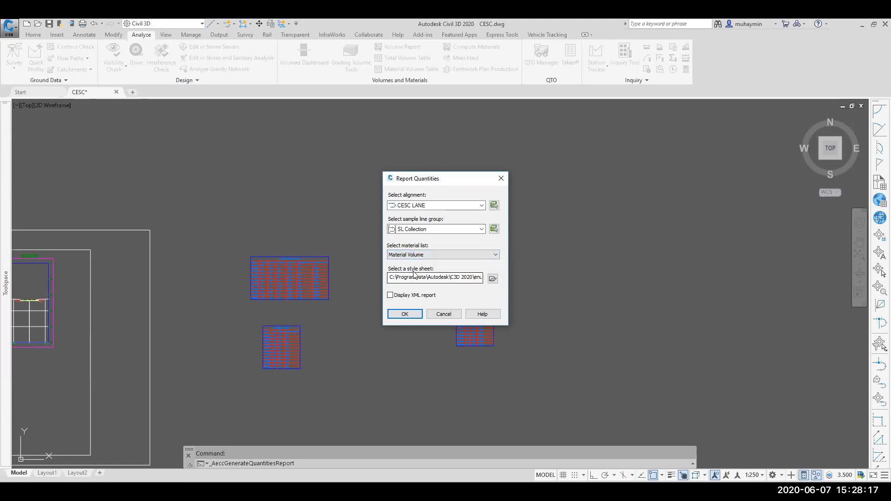
click(493, 279)
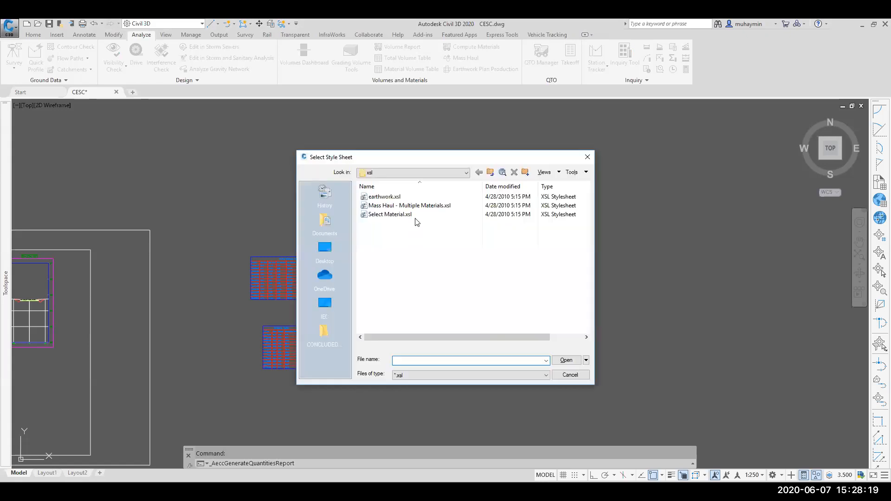
click(391, 217)
click(565, 360)
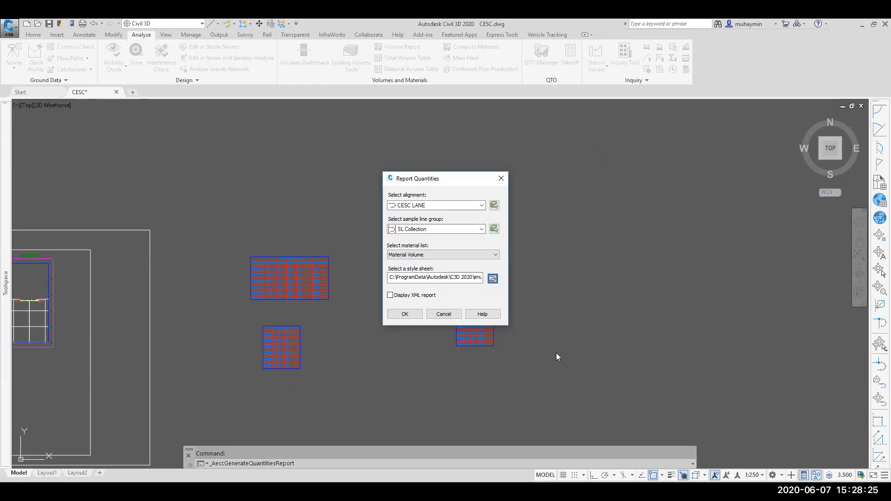
click(411, 314)
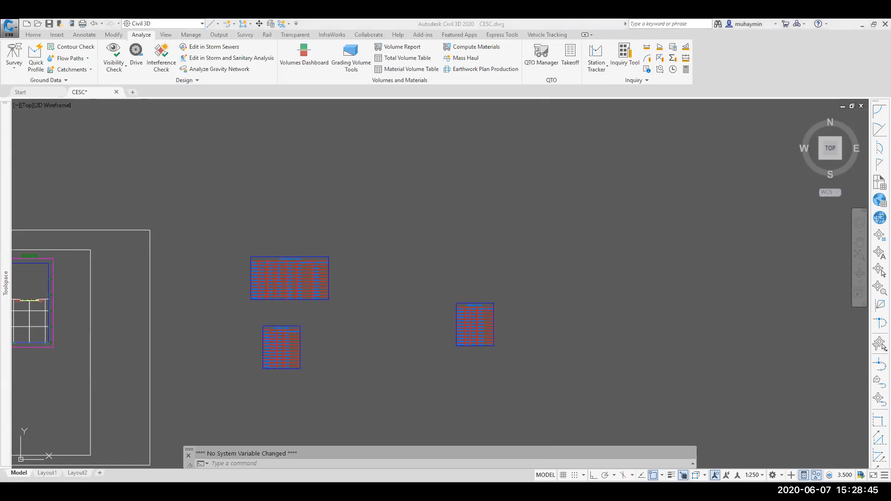
middle_drag(394, 243, 424, 235)
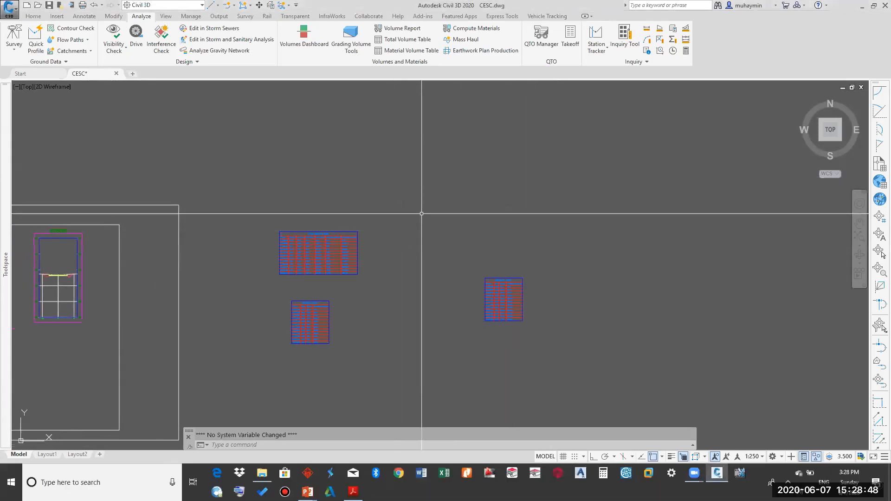
Step: Generate a volume report for SL Collection on CESC LANE using the Material Volume material list and a newly browsed style sheet
click(420, 32)
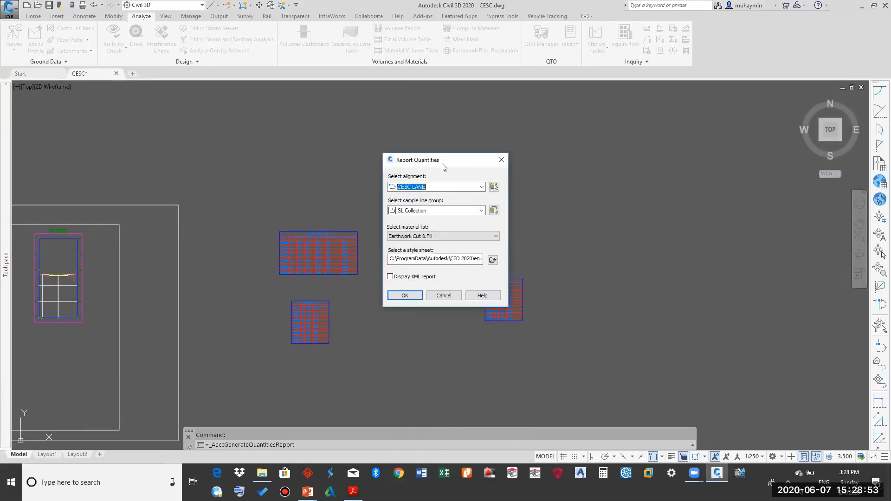
drag(443, 164, 447, 155)
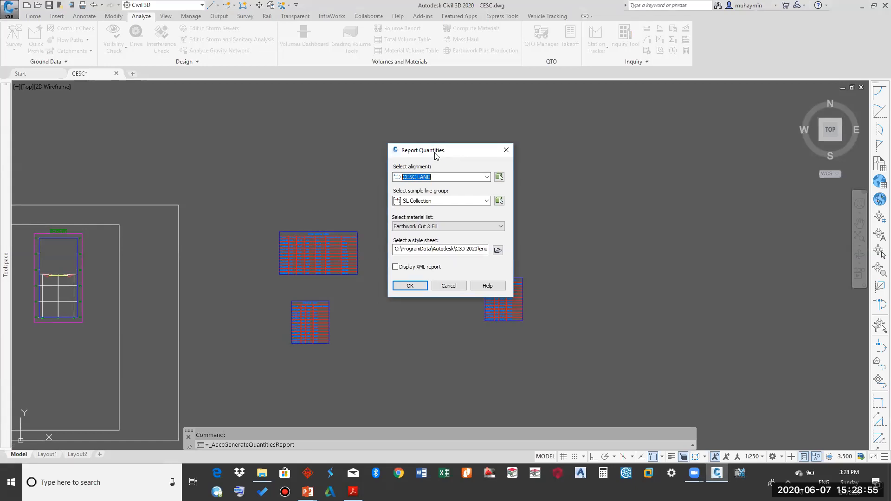
click(431, 226)
click(417, 242)
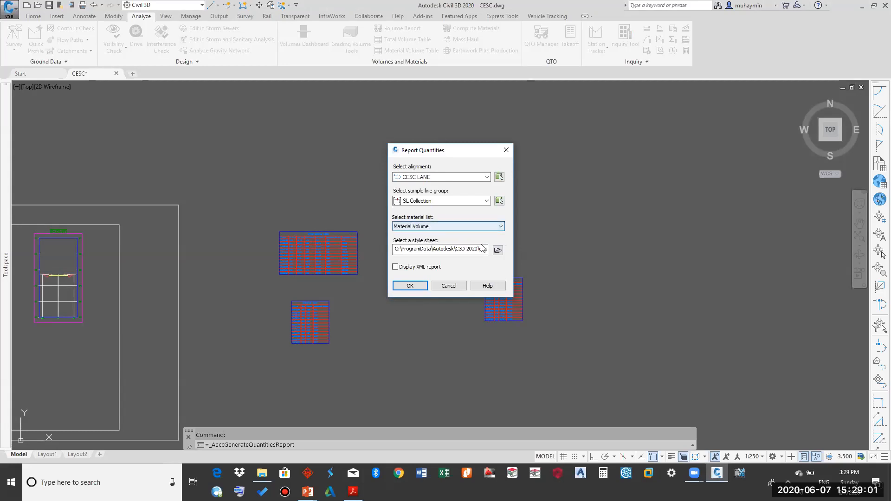
click(497, 250)
click(404, 196)
click(566, 342)
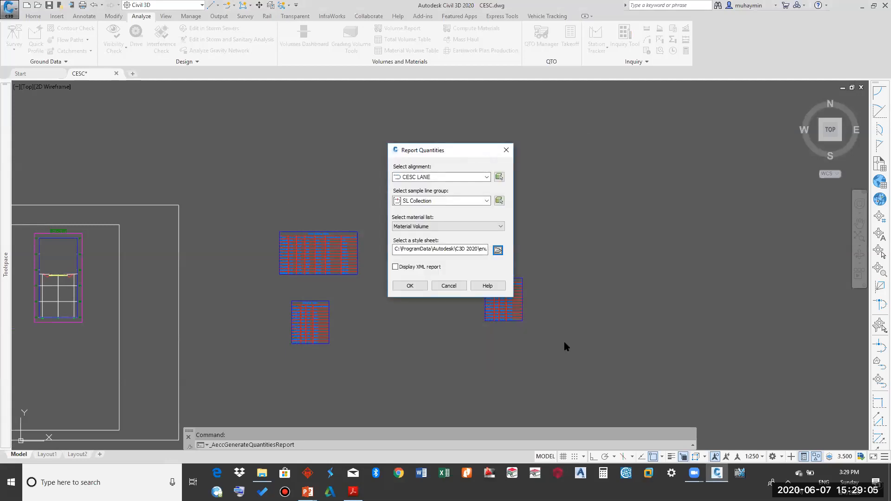
click(411, 286)
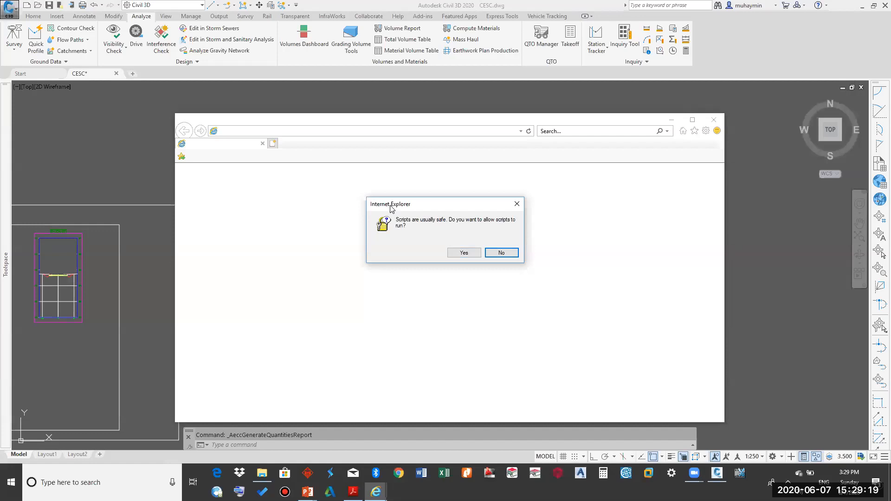
click(473, 252)
click(467, 253)
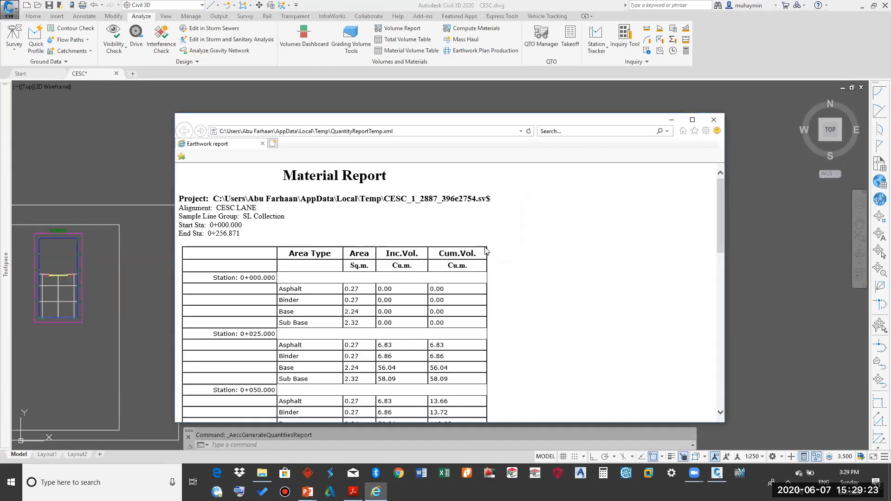
Step: Review the material report's per-station areas and volumes for each layer, then close the report
scroll(498, 223, down, 10)
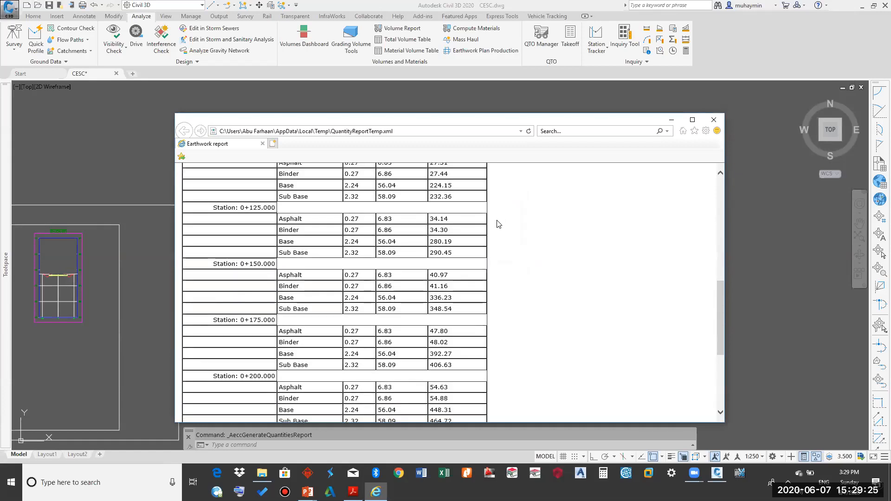
scroll(334, 266, up, 5)
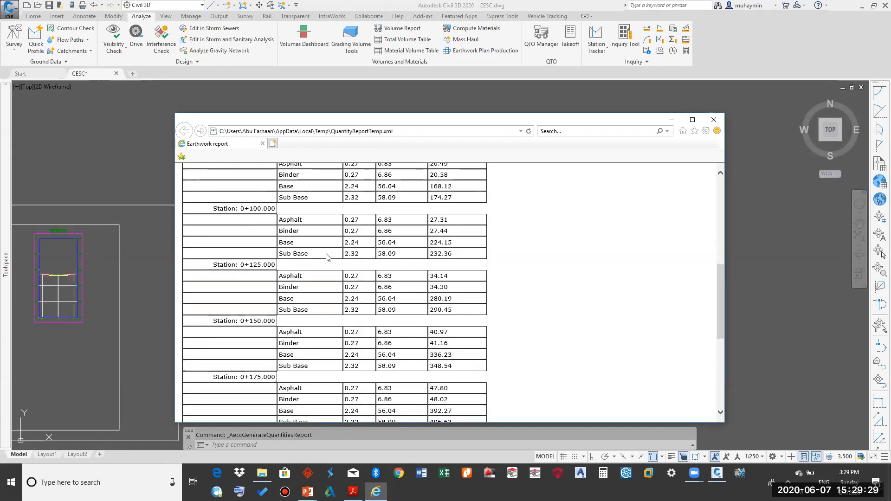
scroll(427, 242, up, 6)
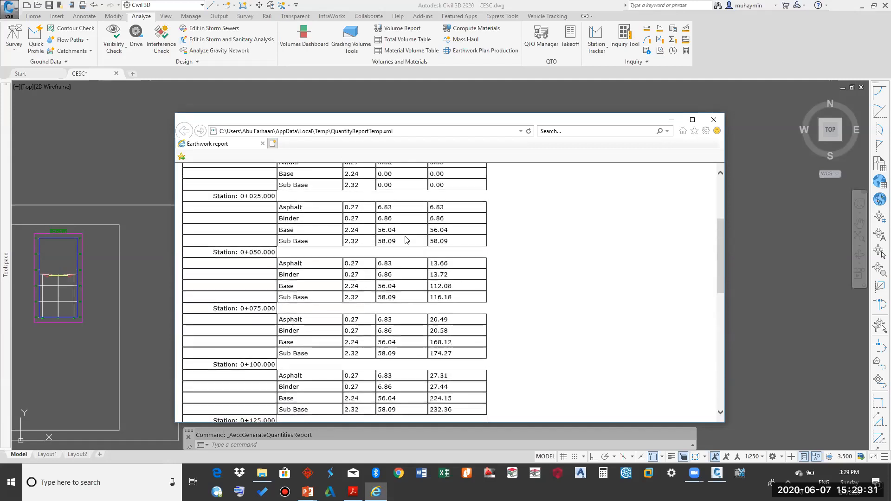
scroll(405, 239, down, 5)
scroll(405, 239, down, 5)
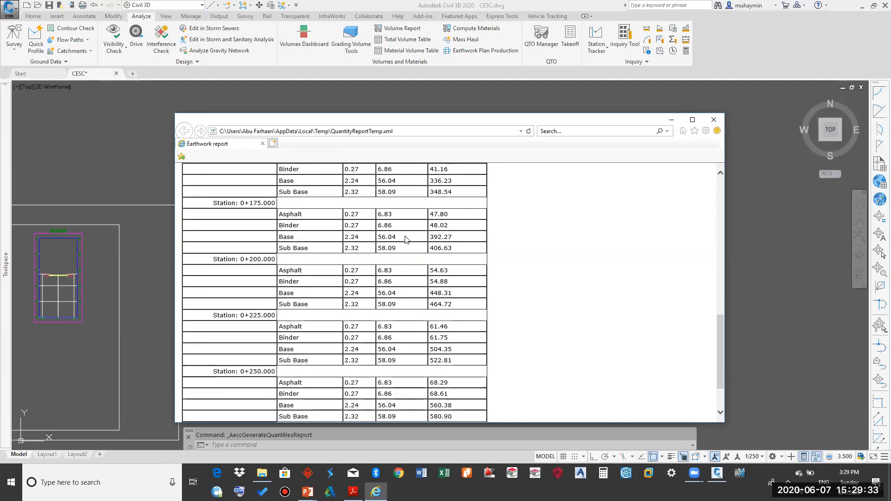
scroll(405, 239, up, 10)
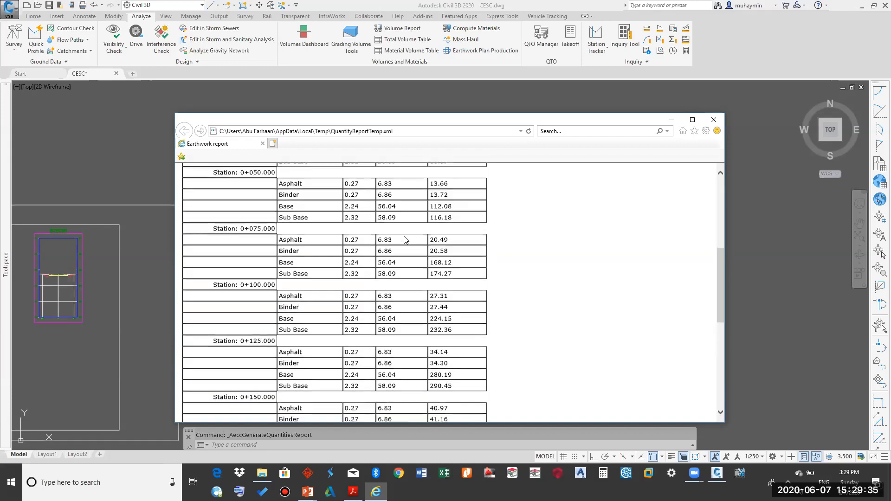
scroll(403, 240, down, 10)
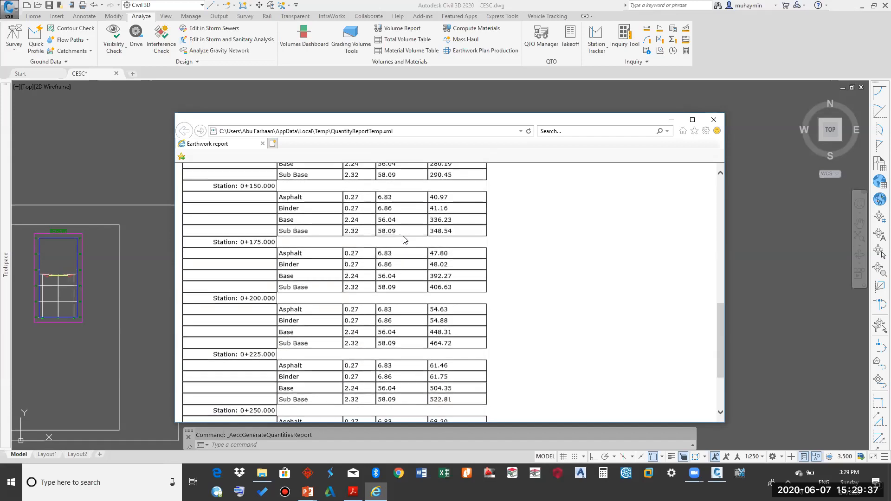
click(712, 125)
Step: Examine the pavement material layers in the section views of the drawing
scroll(489, 277, down, 5)
scroll(359, 270, up, 3)
scroll(223, 280, up, 10)
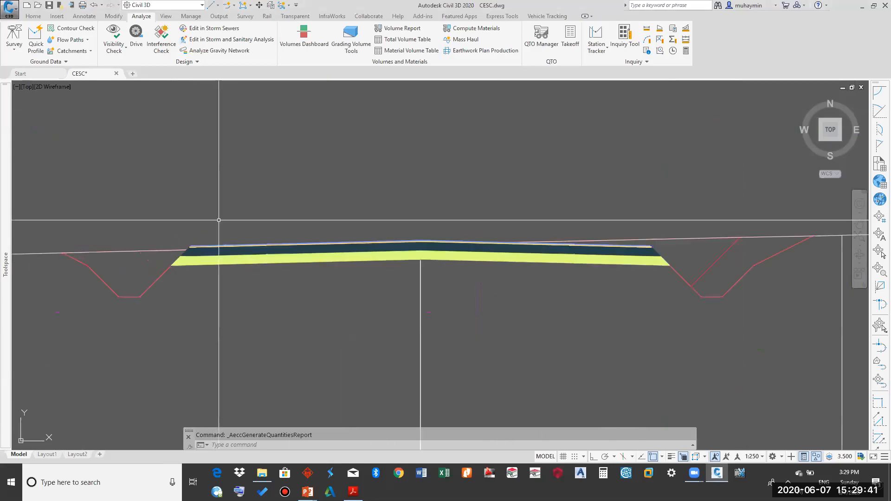
scroll(289, 277, down, 3)
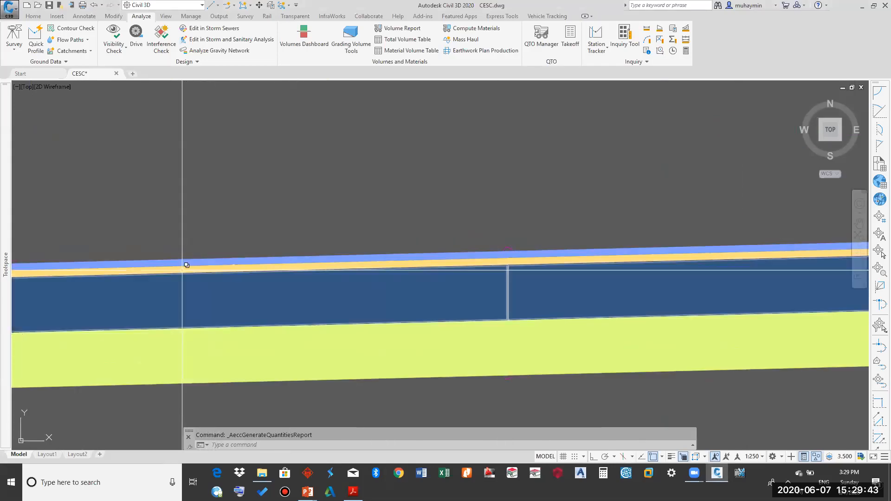
scroll(273, 291, up, 4)
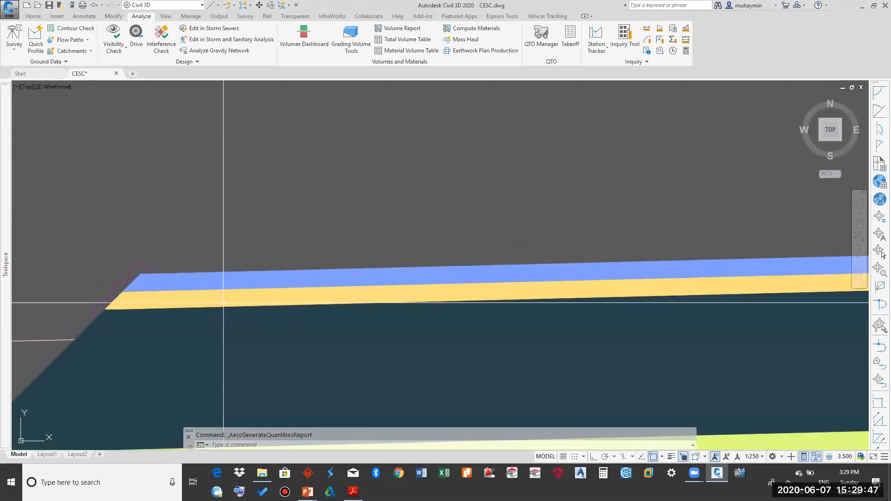
middle_drag(222, 303, 229, 243)
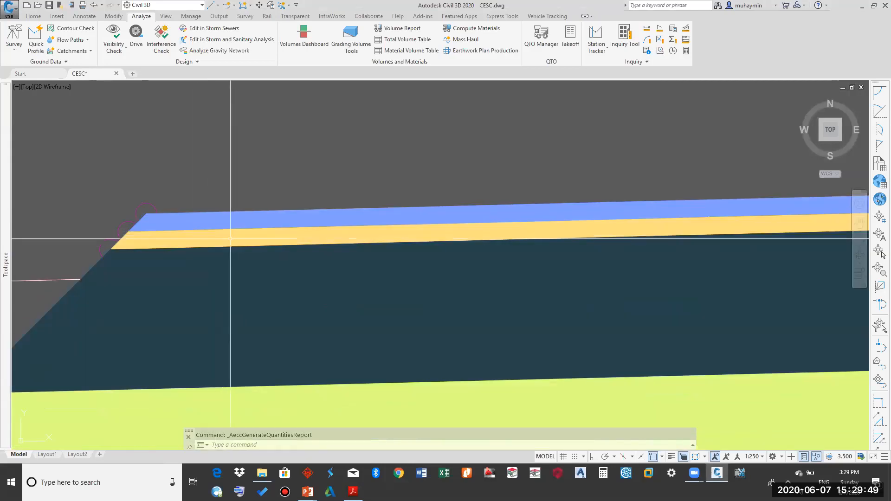
scroll(236, 228, down, 4)
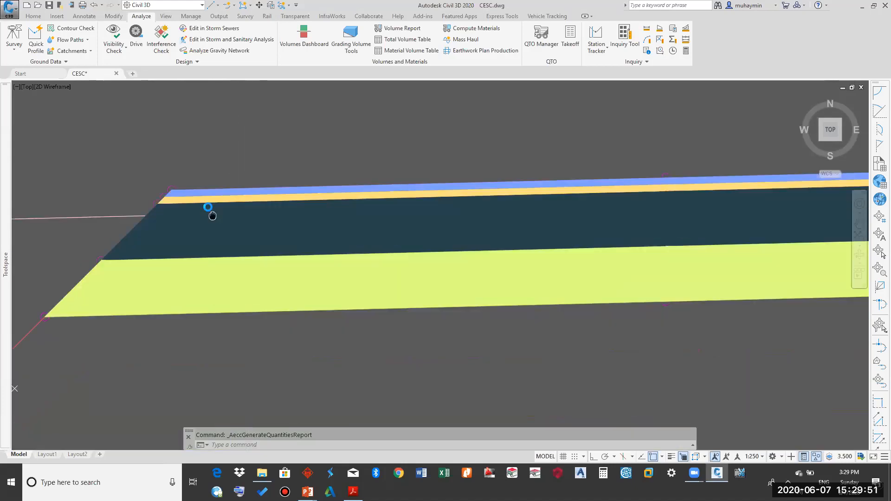
mouse_move(225, 216)
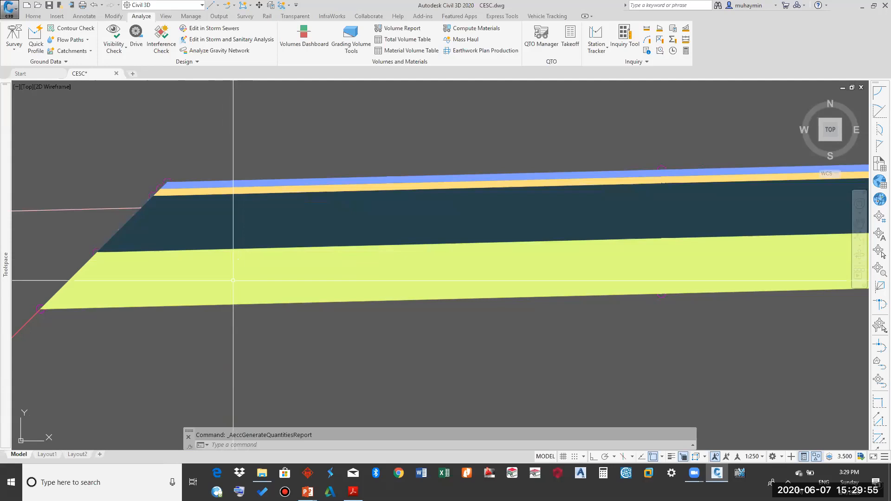
scroll(223, 278, down, 3)
scroll(310, 287, down, 6)
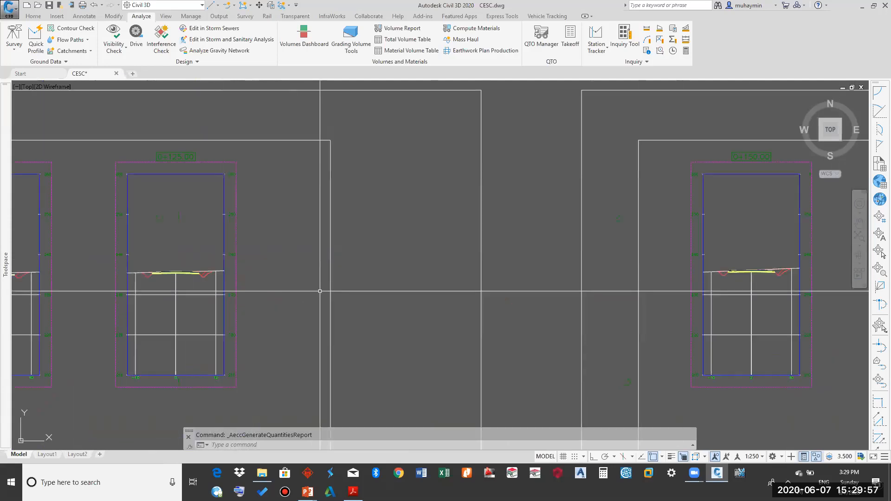
scroll(497, 278, up, 4)
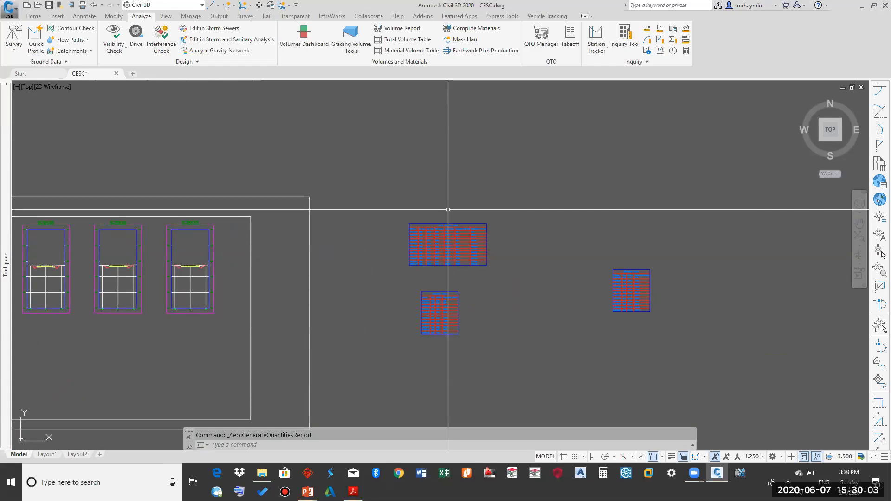
scroll(537, 239, down, 5)
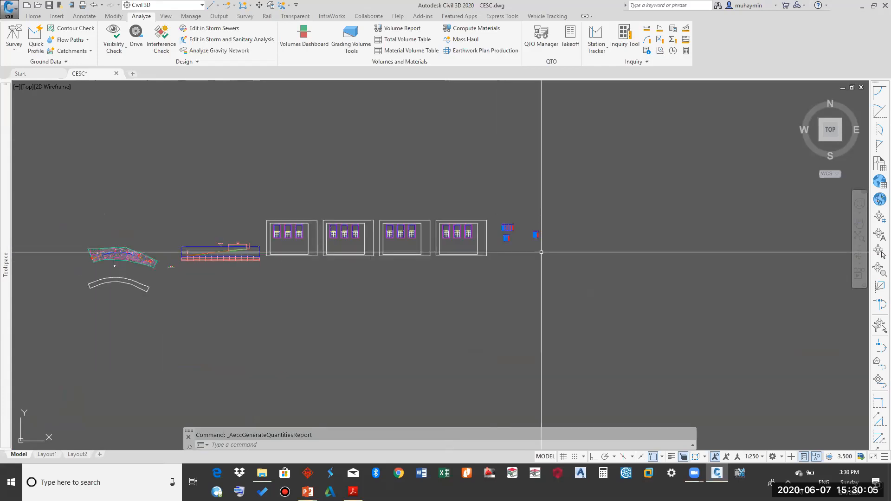